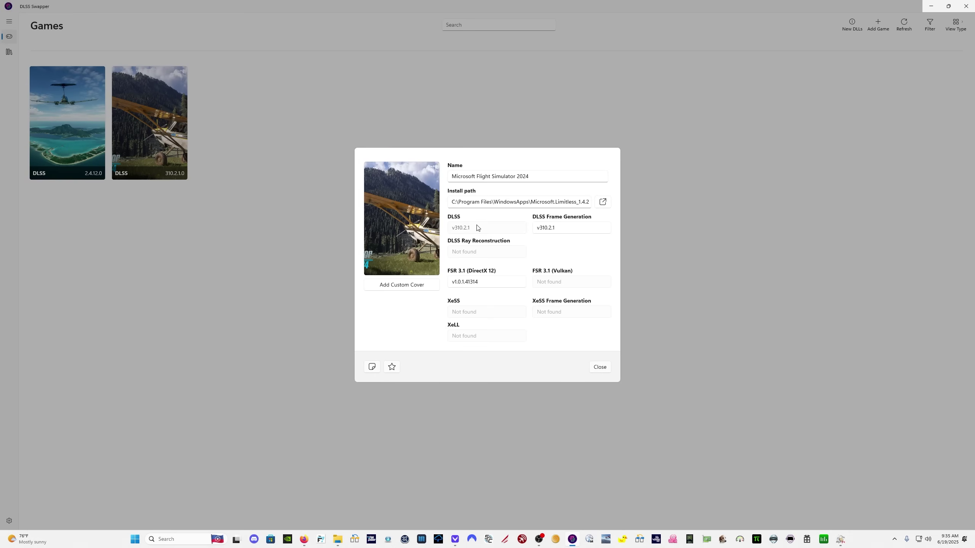
Bring up Flight Simulator 2024's DLSS version list, then switch to the DLSS Programming Guide PDF.
left_click(478, 228)
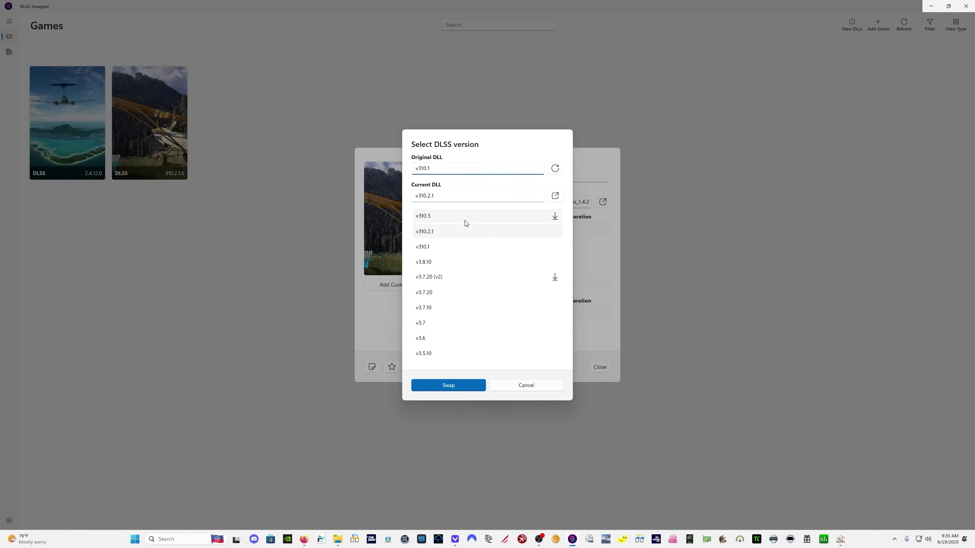
key("alt+Tab")
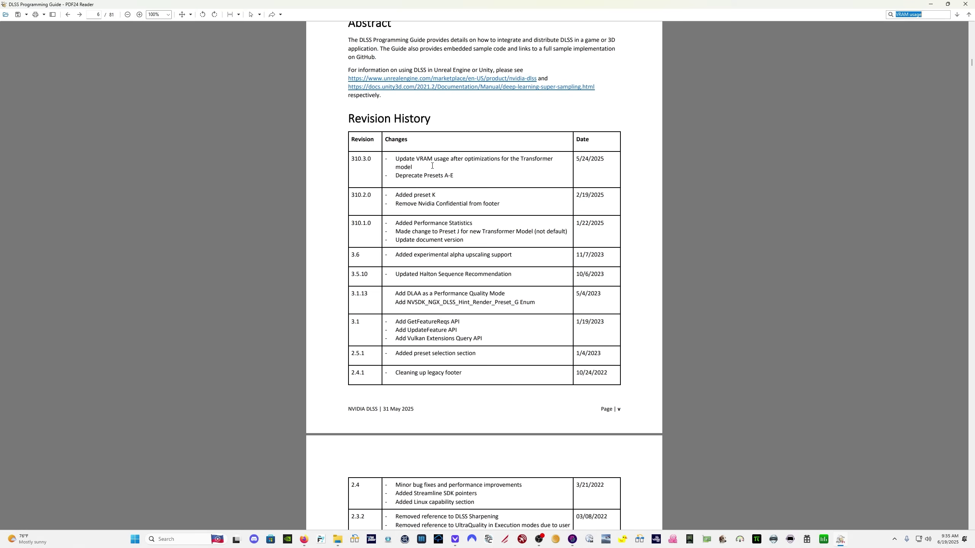
left_click_drag(396, 159, 548, 168)
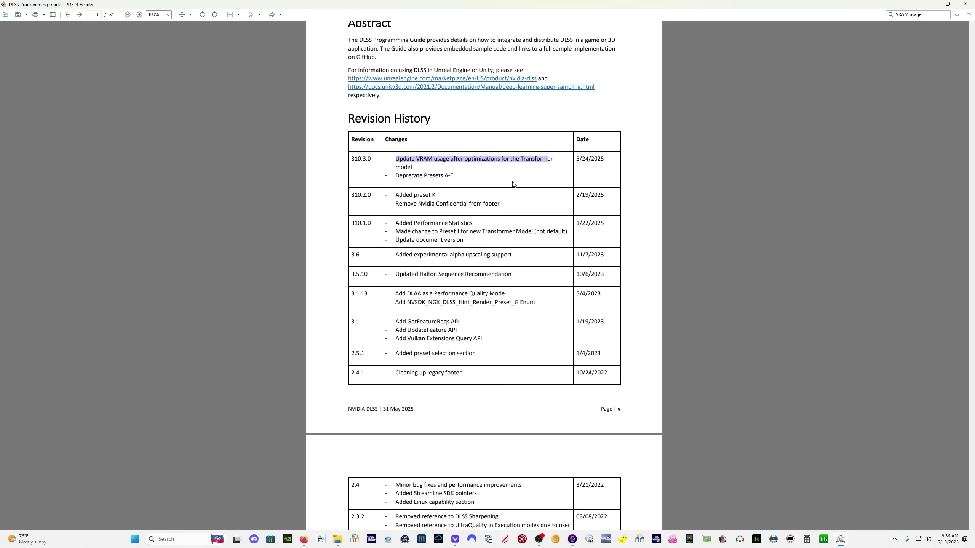
left_click(474, 182)
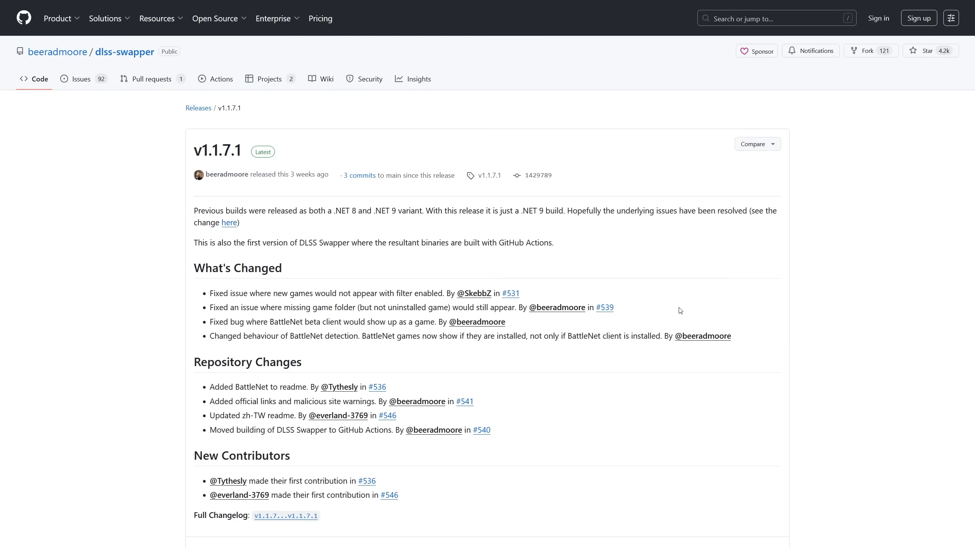
Scroll the DLSS Swapper v1.1.7.1 release page down to its assets.
scroll(681, 311, "down", 5)
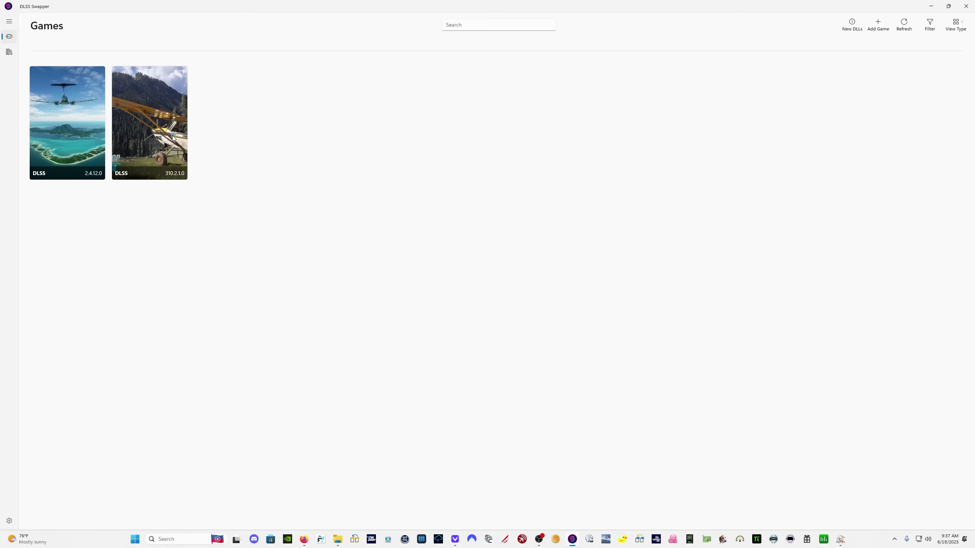
left_click(163, 126)
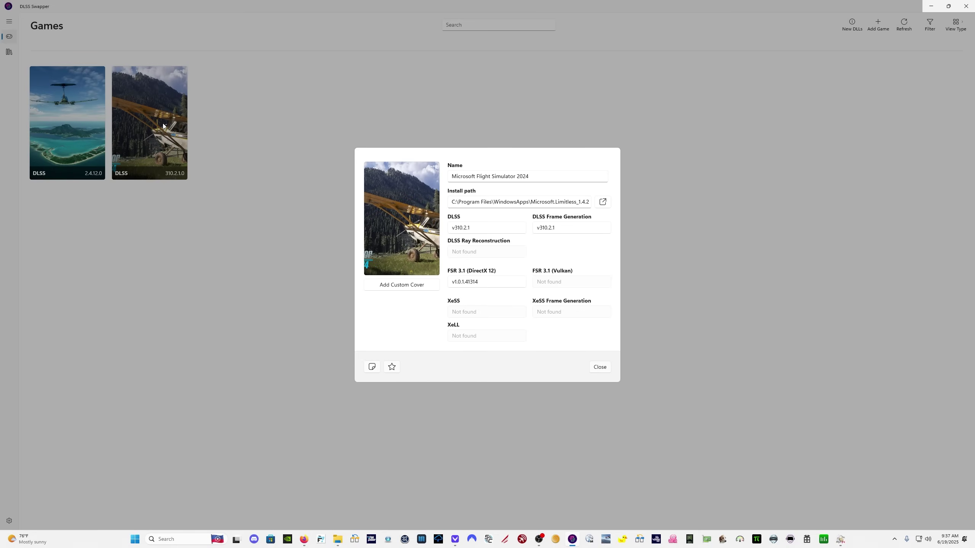
left_click(503, 231)
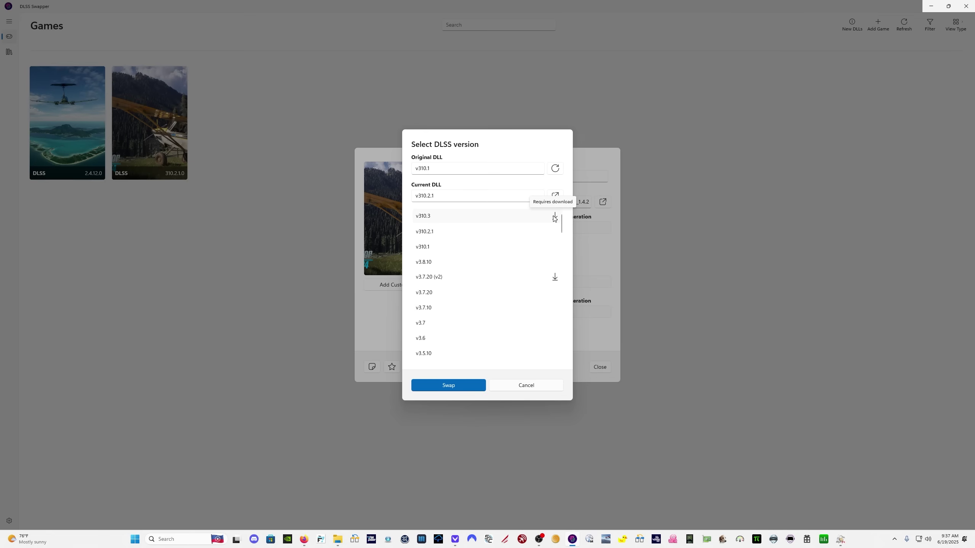
left_click(537, 387)
left_click(609, 367)
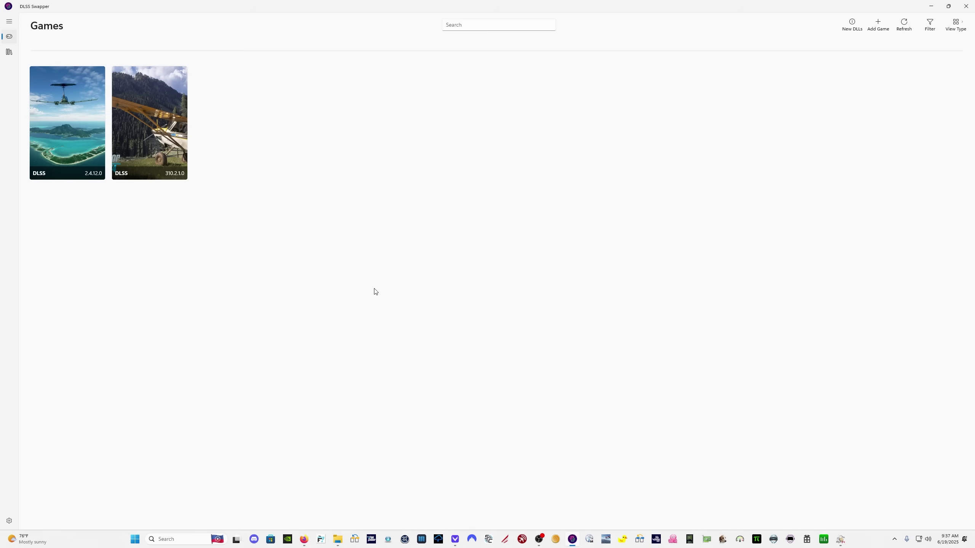
Download DLSS v310.3 (Debug) and v310.3 from the DLSS Swapper library.
left_click(9, 52)
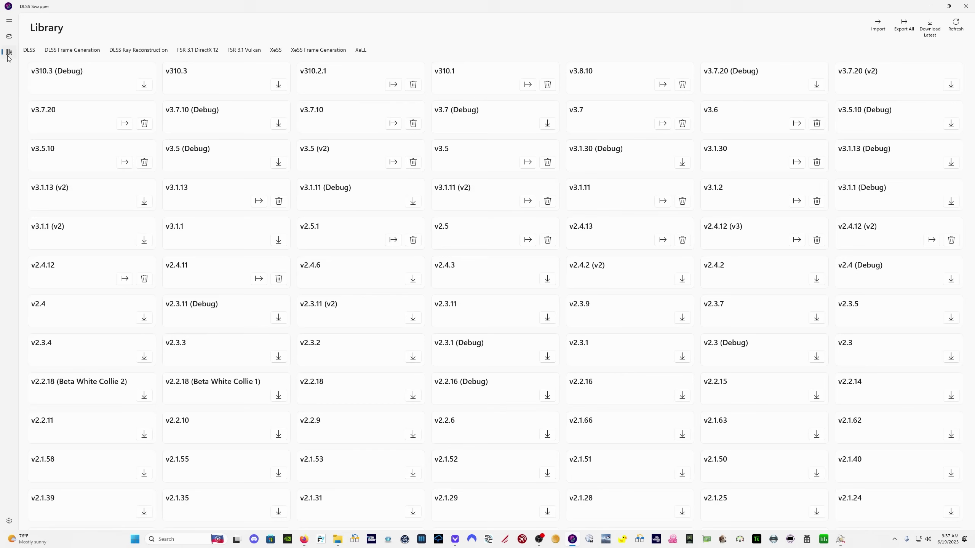
left_click(146, 86)
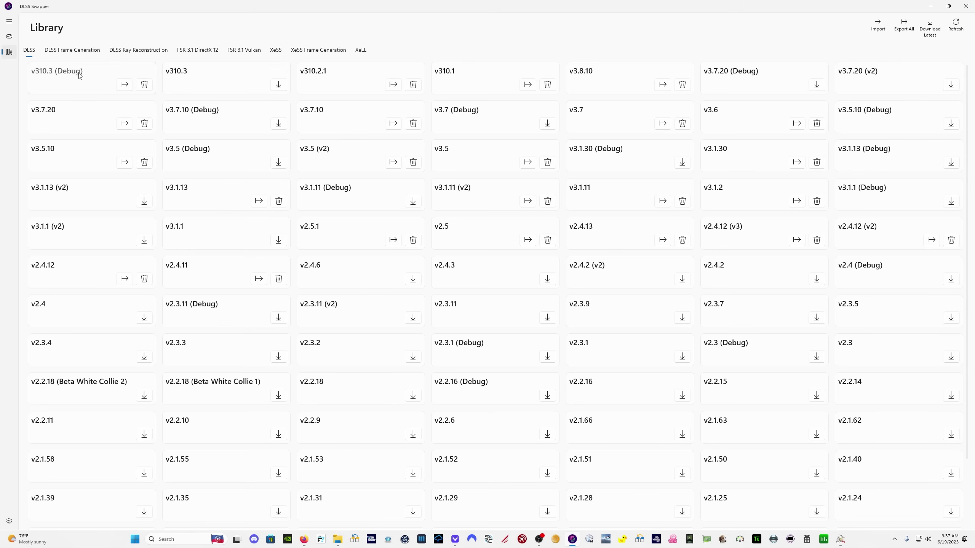
left_click(279, 84)
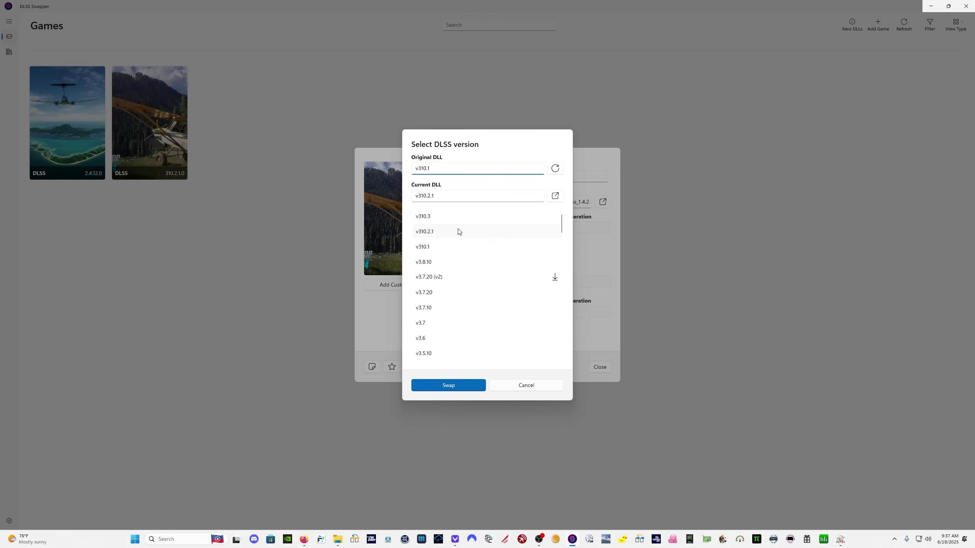
Swap Flight Simulator 2024's DLSS to v310.3 and check the Frame Generation version list.
left_click(462, 219)
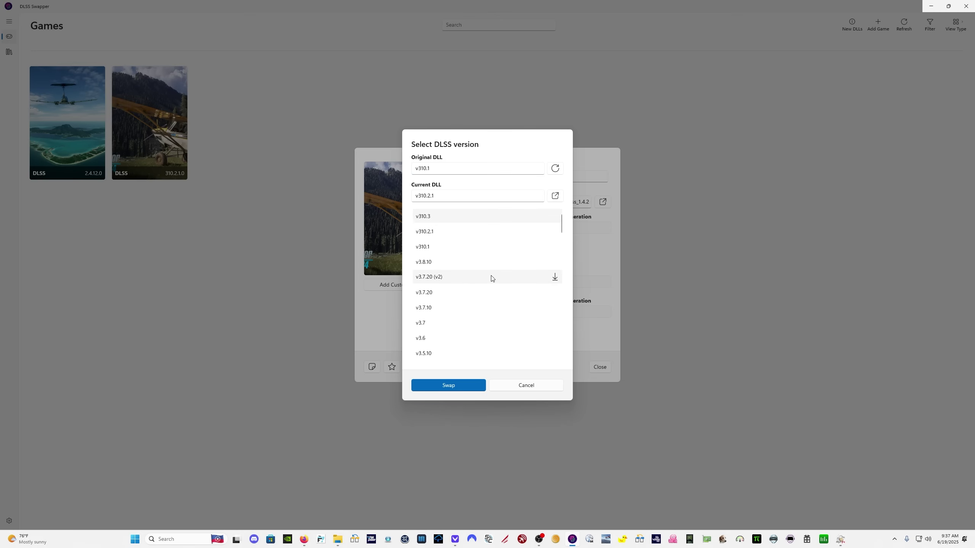
left_click(455, 385)
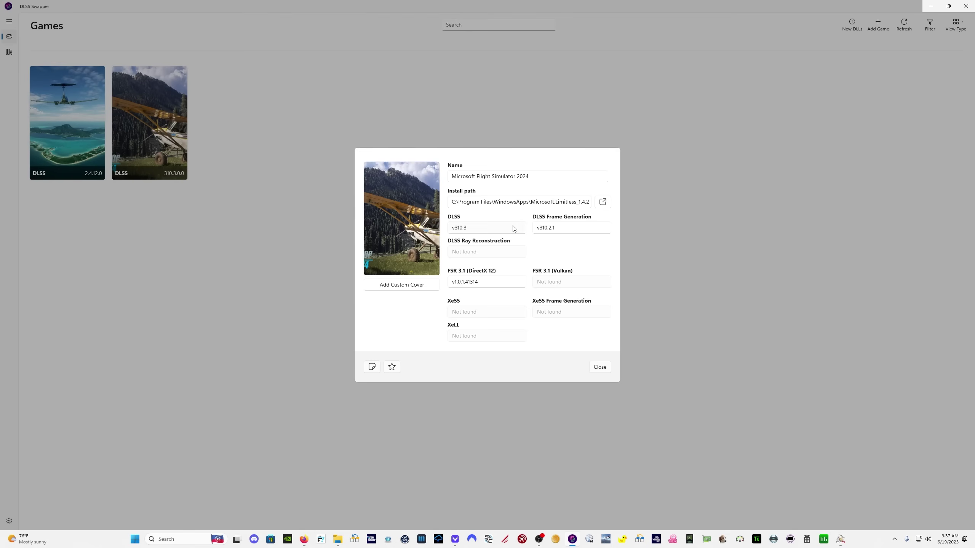
left_click(558, 227)
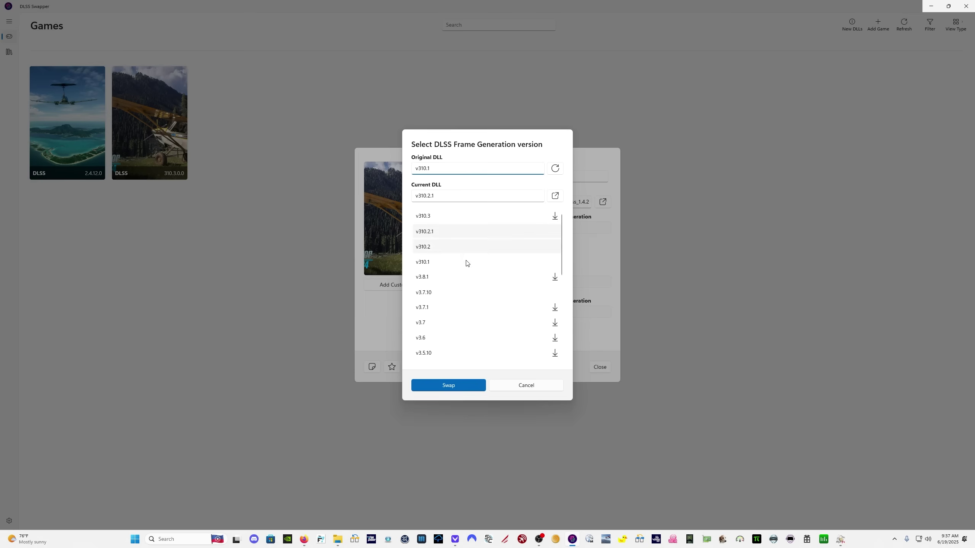
left_click(472, 216)
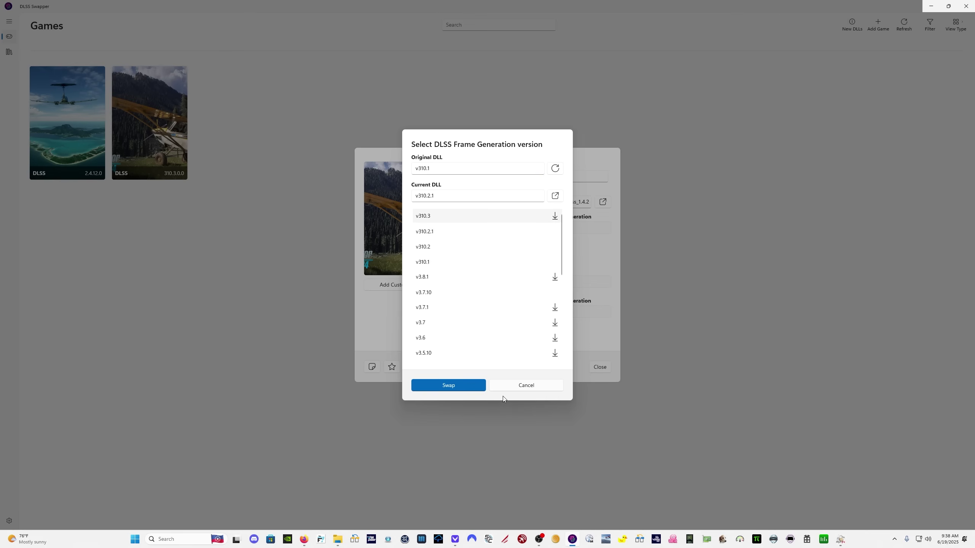
left_click(472, 389)
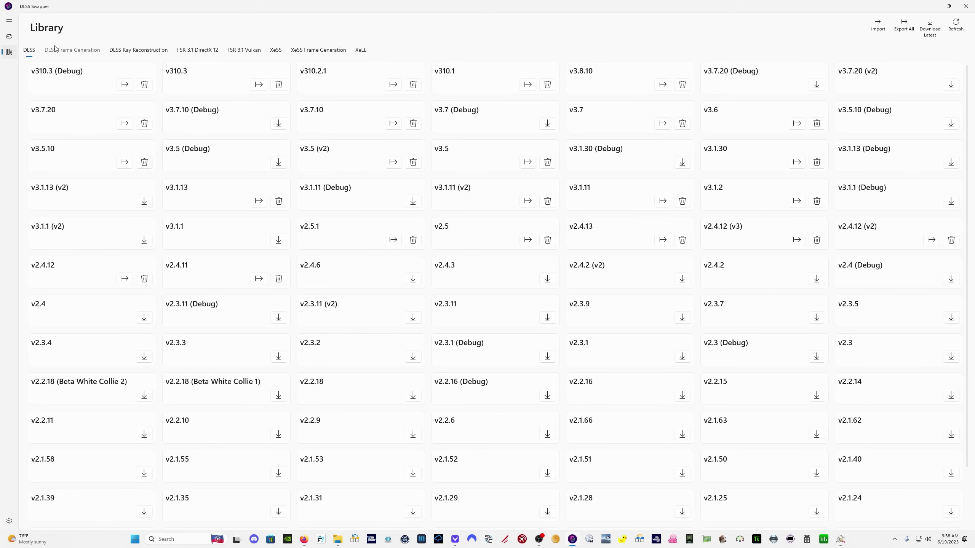
Download DLSS Frame Generation v310.3 (Debug) and v310.3 from the library.
left_click(72, 49)
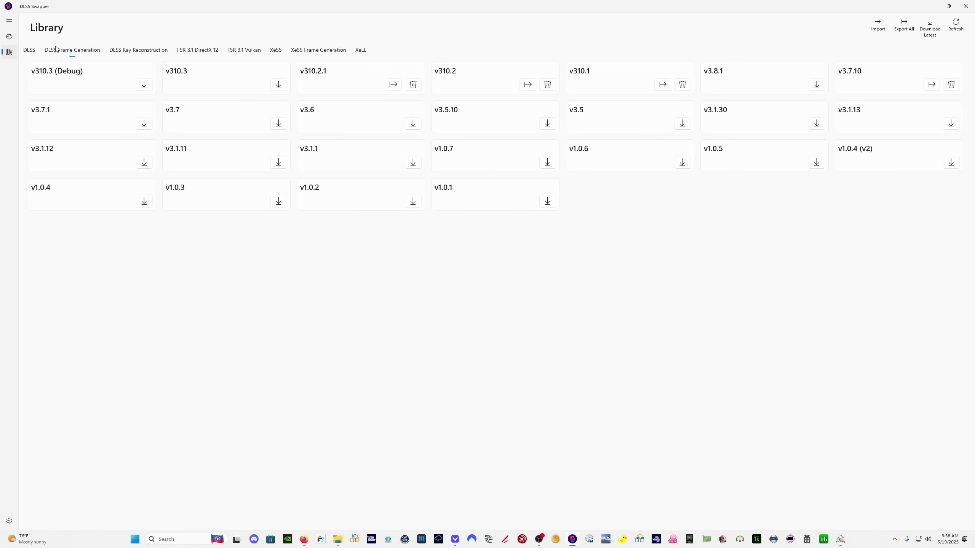
left_click(144, 84)
left_click(279, 86)
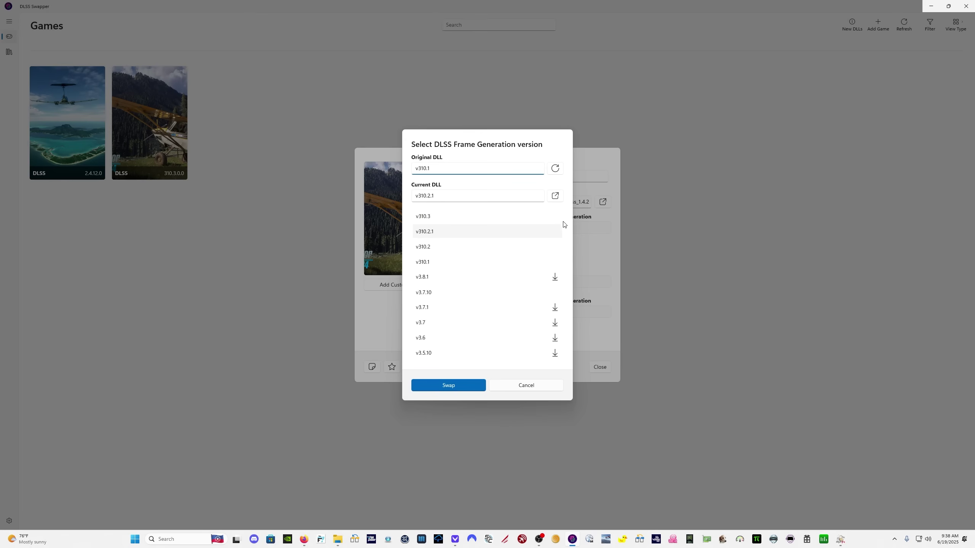
Swap Frame Generation to v310.3, leaving FSR 3.1 (DirectX 12) at v1.0.1.41314.
left_click(488, 225)
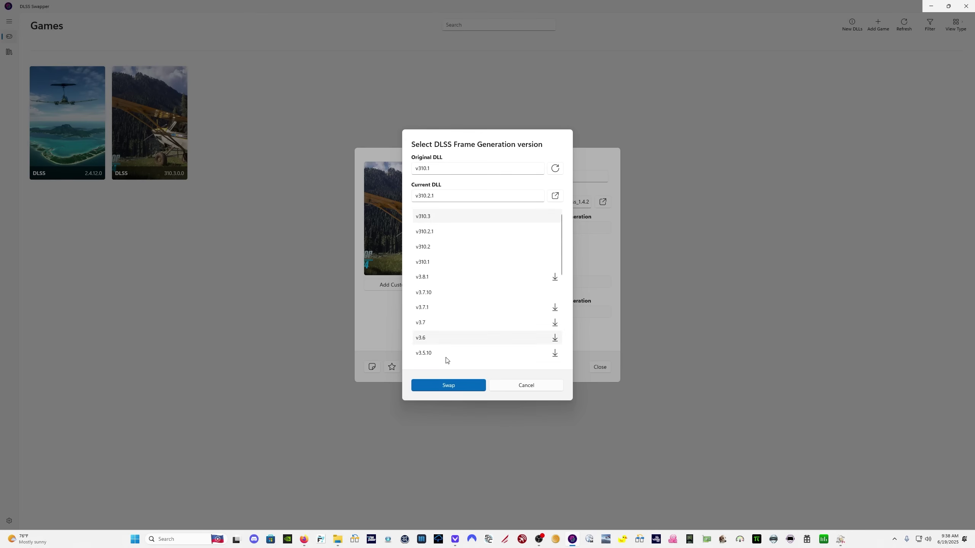
left_click(445, 386)
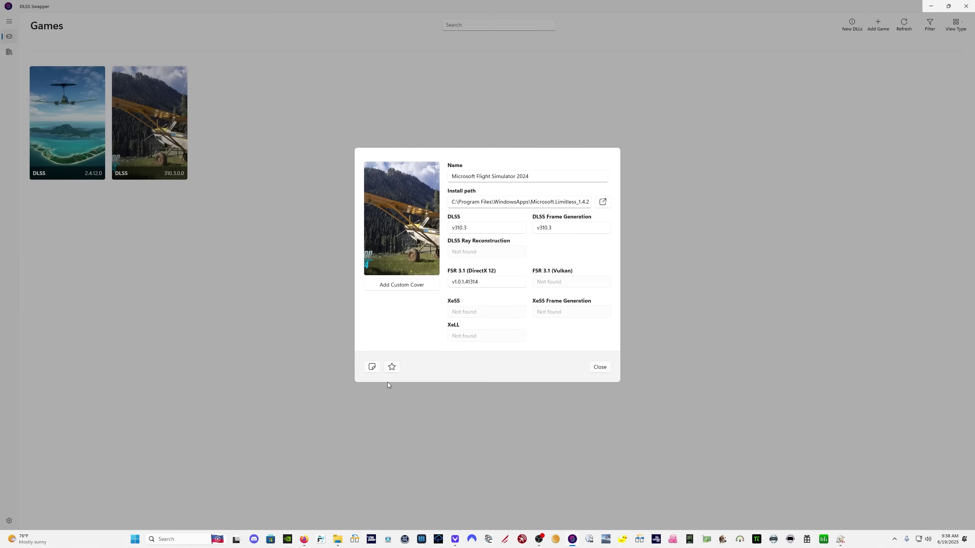
left_click(486, 285)
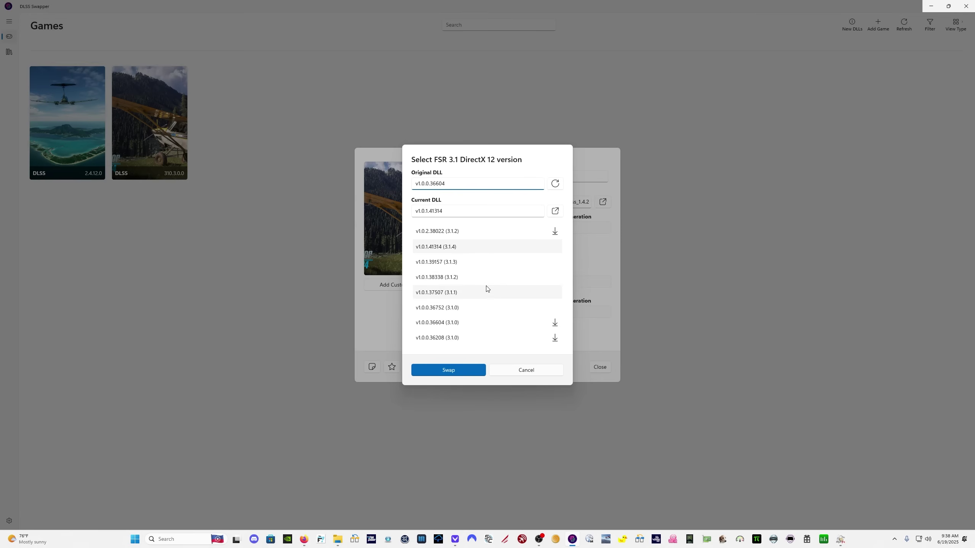
left_click(470, 247)
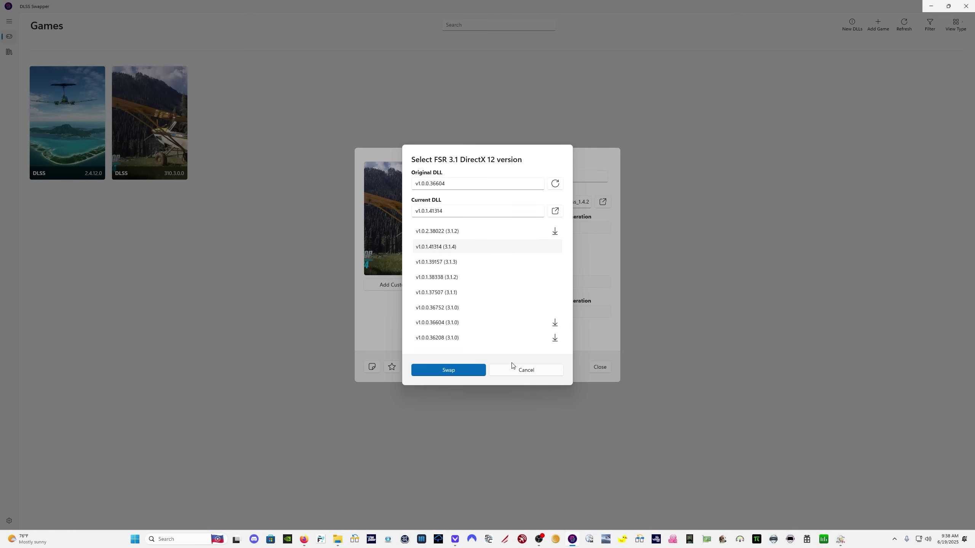
left_click(529, 371)
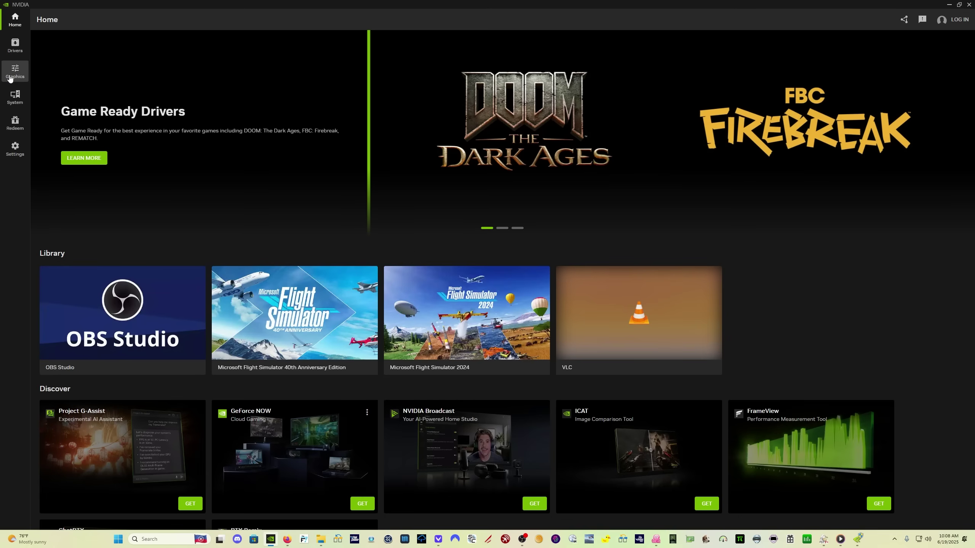
Show Microsoft Flight Simulator 2024's graphics program settings and scroll down to Driver Settings.
left_click(11, 77)
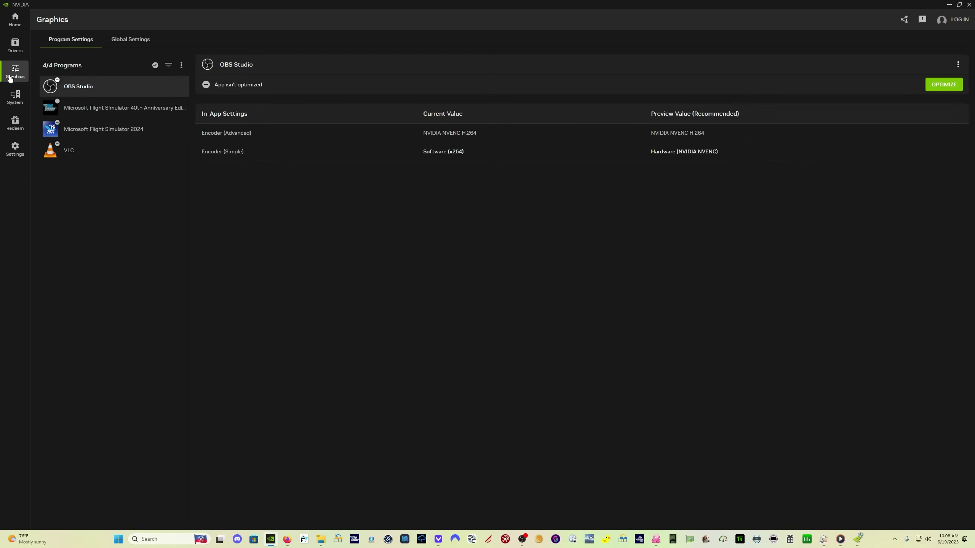
left_click(109, 129)
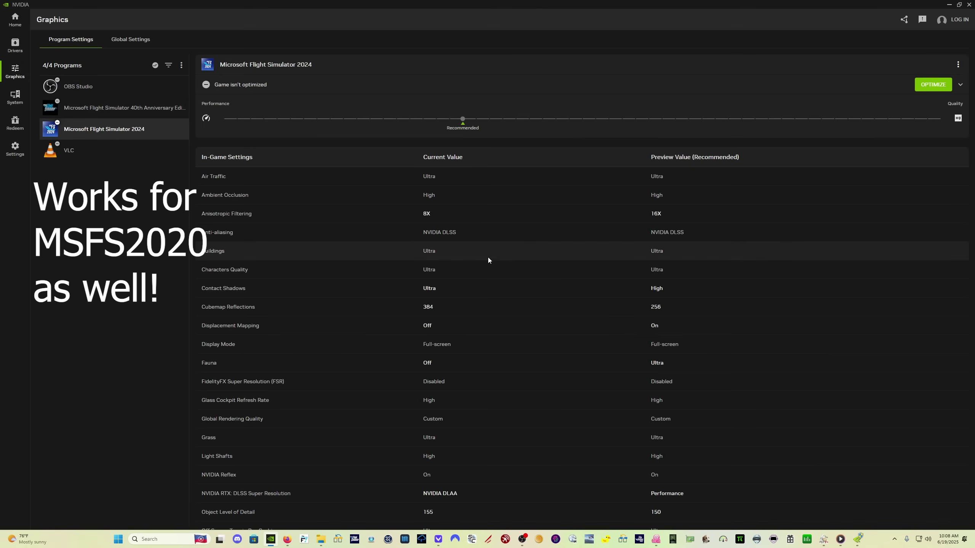
scroll(517, 260, "down", 15)
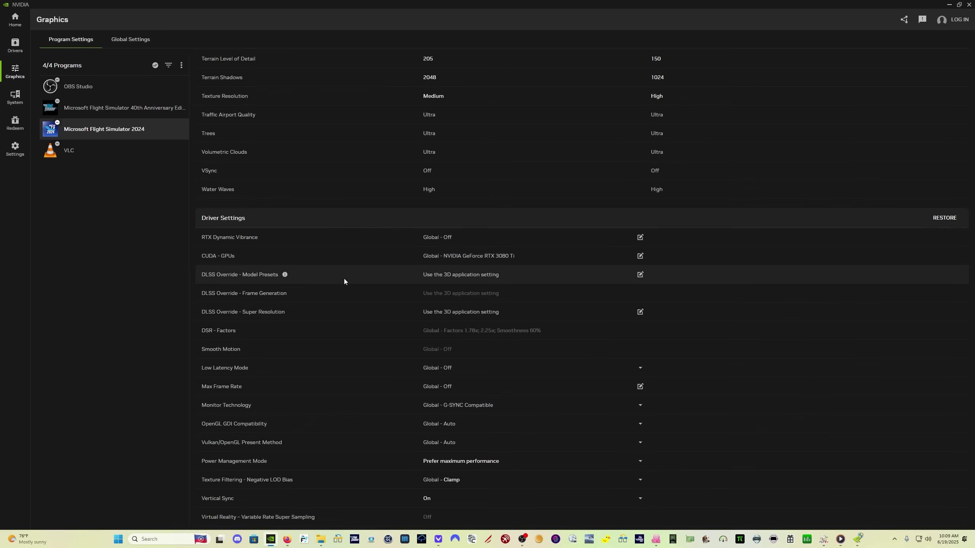
Set DLSS model presets to per-technology settings with Super Resolution on Preset K.
left_click(454, 276)
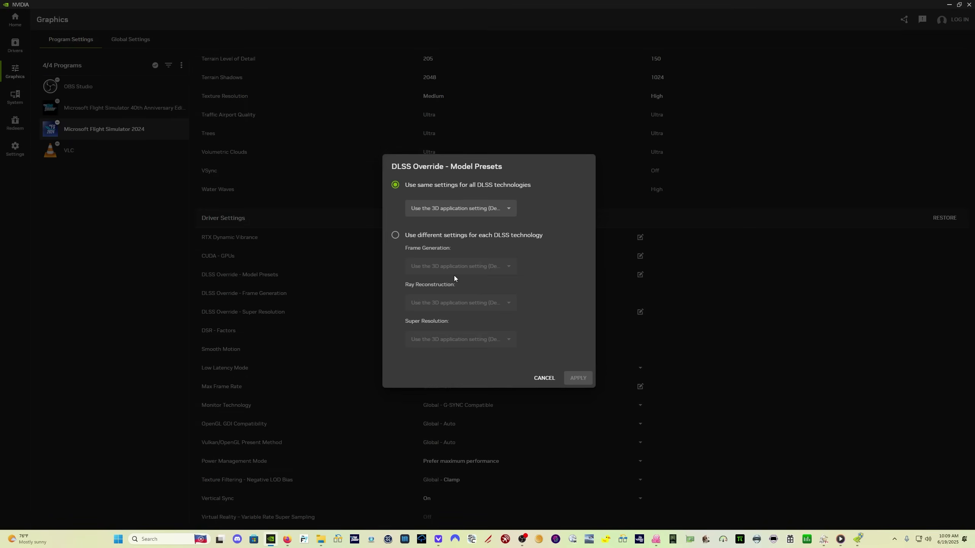
left_click(396, 235)
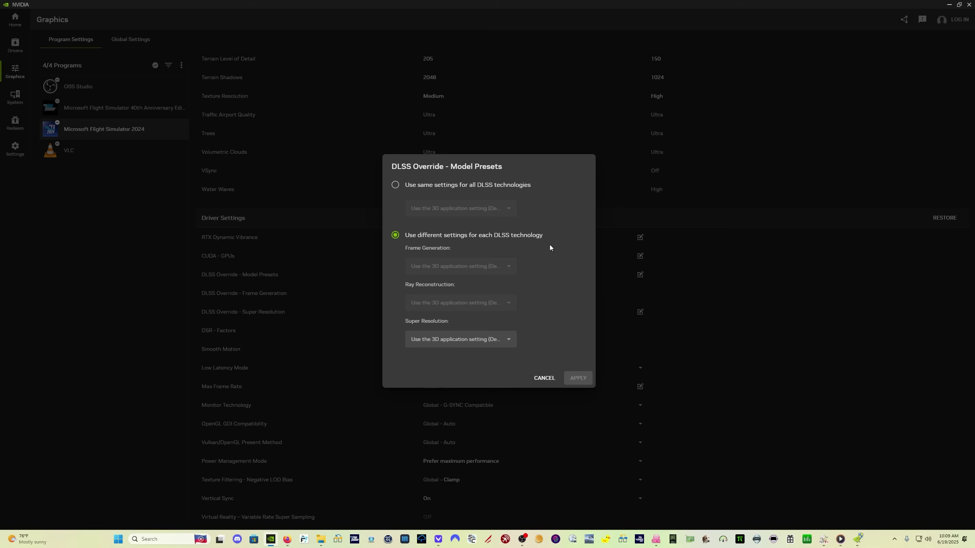
left_click(475, 338)
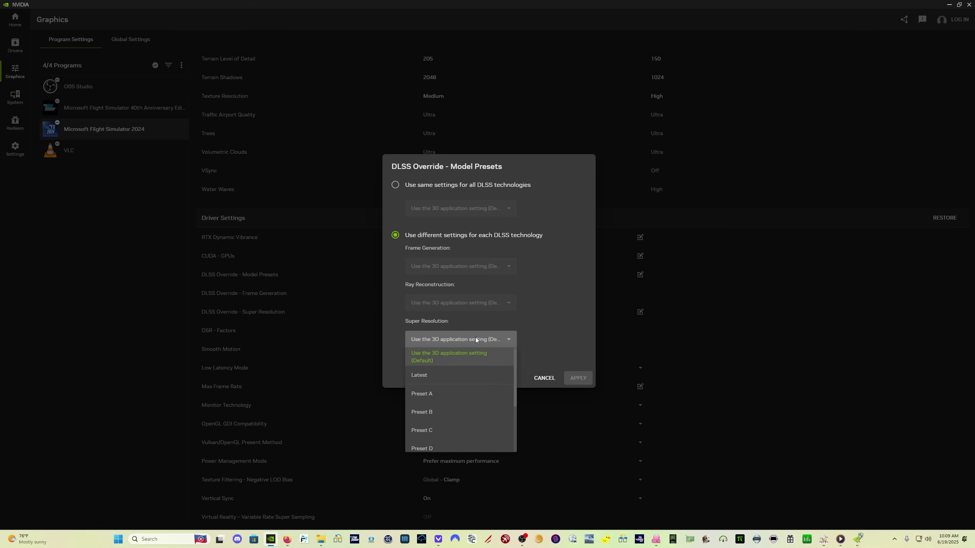
left_click(462, 374)
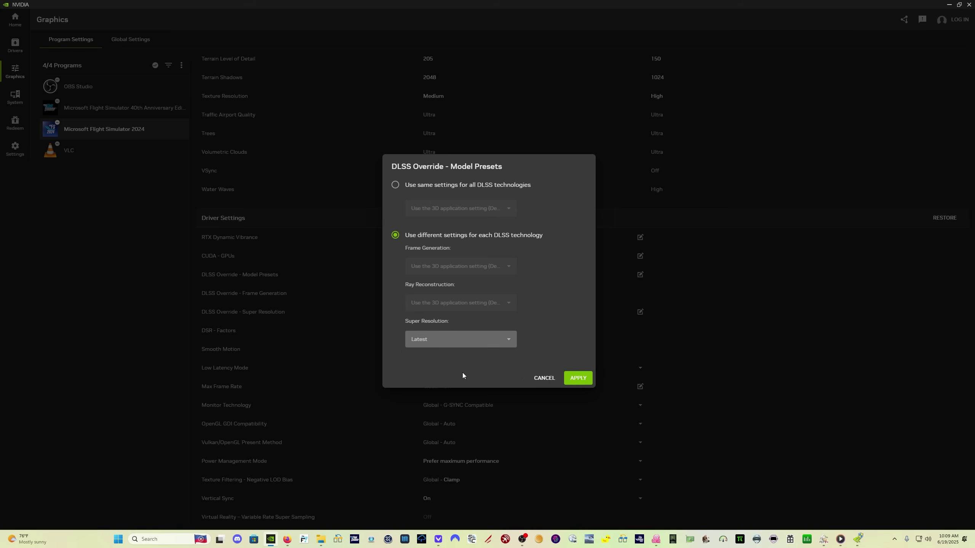
left_click(509, 340)
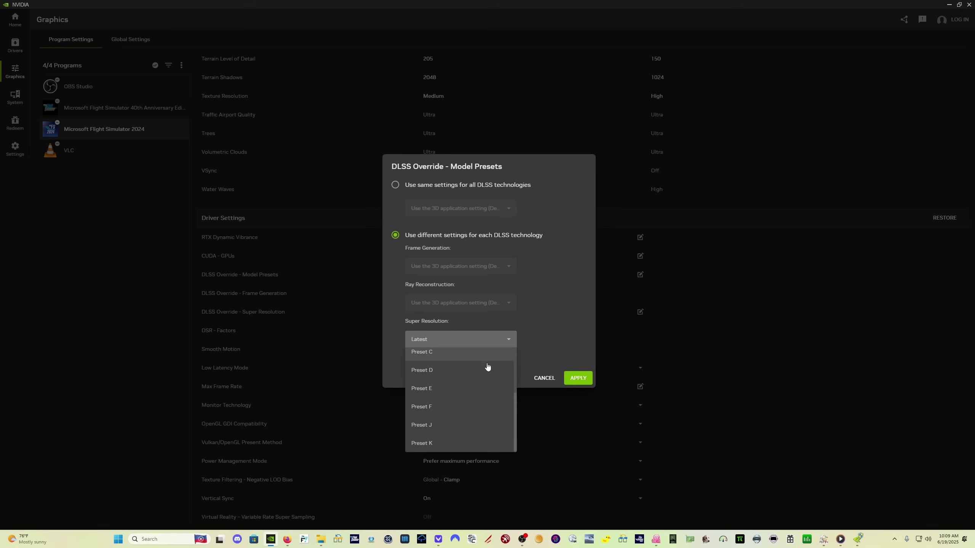
left_click(446, 444)
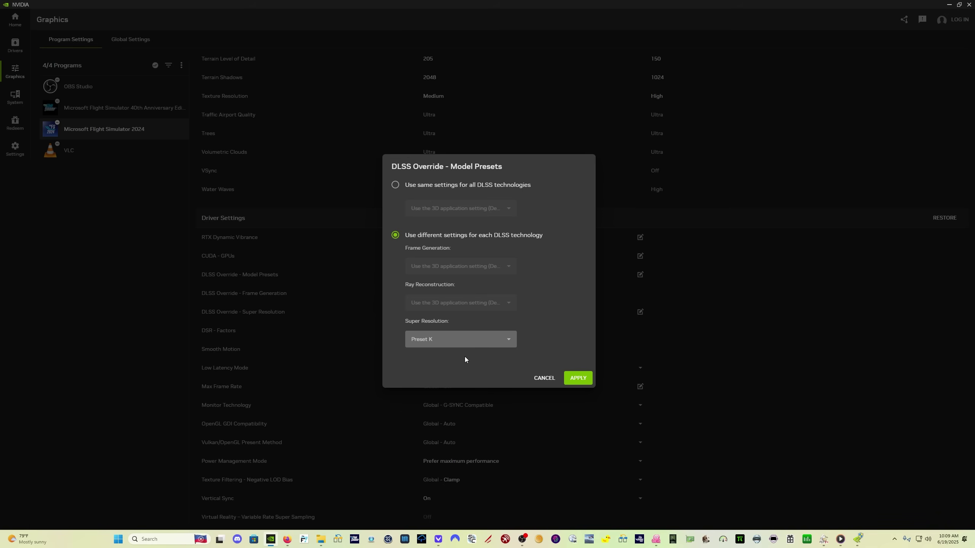
Cancel the DLSS Override - Model Presets dialog without applying the changes.
left_click(541, 378)
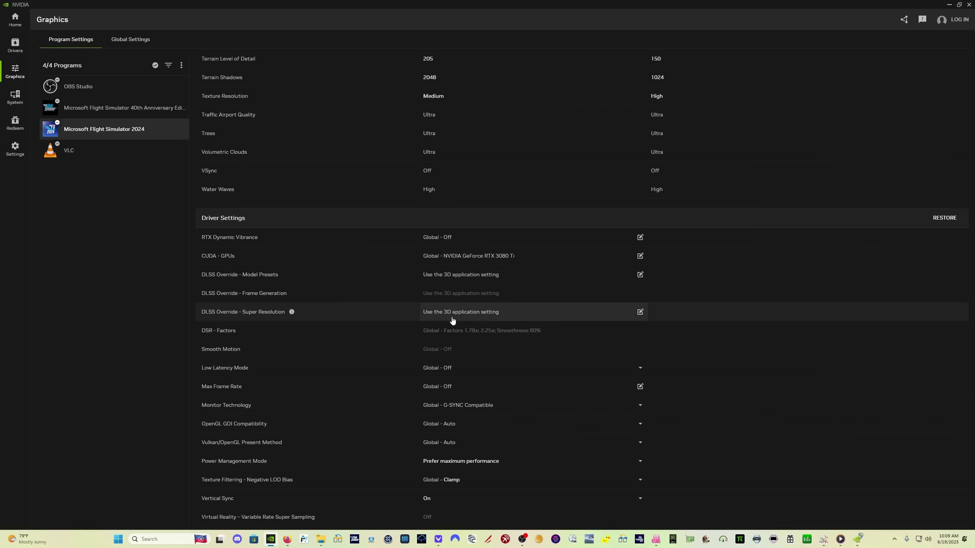
Keep DLSS model presets on 'Use the 3D application setting (Default)' and switch to NVIDIA Profile Inspector.
left_click(480, 280)
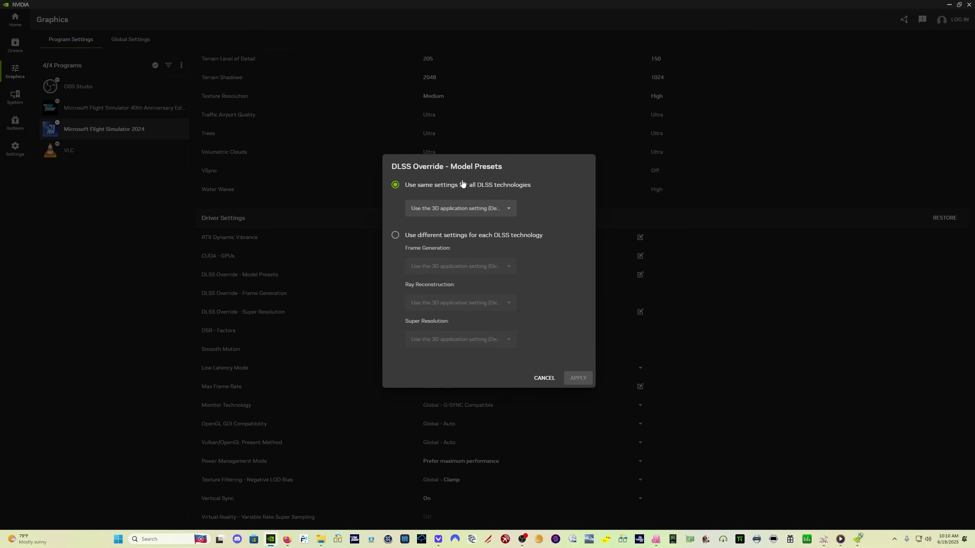
left_click(476, 211)
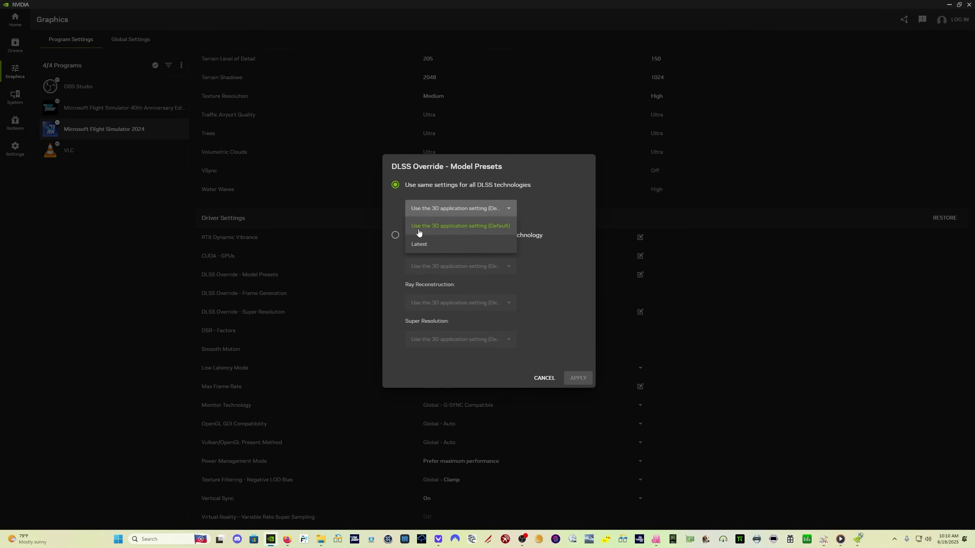
left_click(486, 229)
key("alt+Tab")
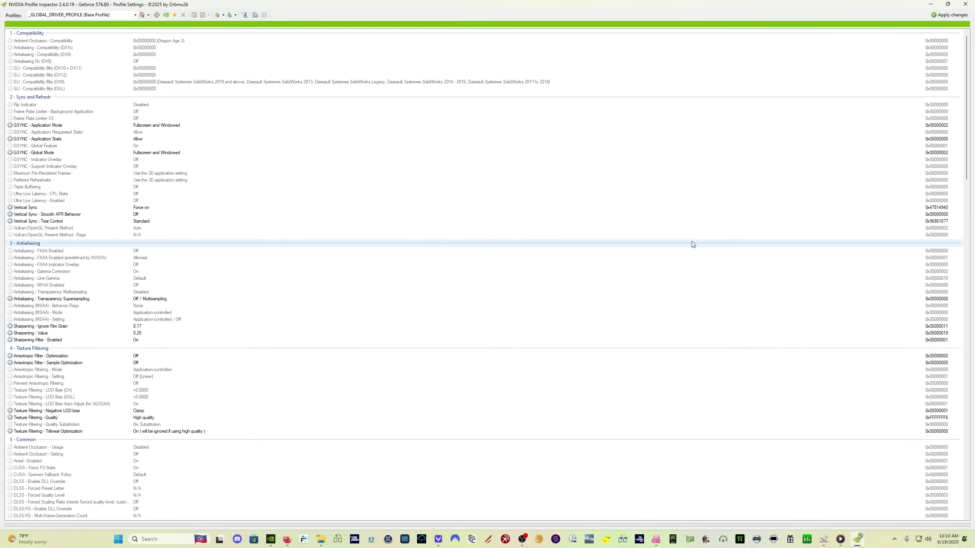
Search 'microsoft flight', load the Microsoft Flight Simulator 2024 profile, and scroll to 5 - Common.
left_click(100, 15)
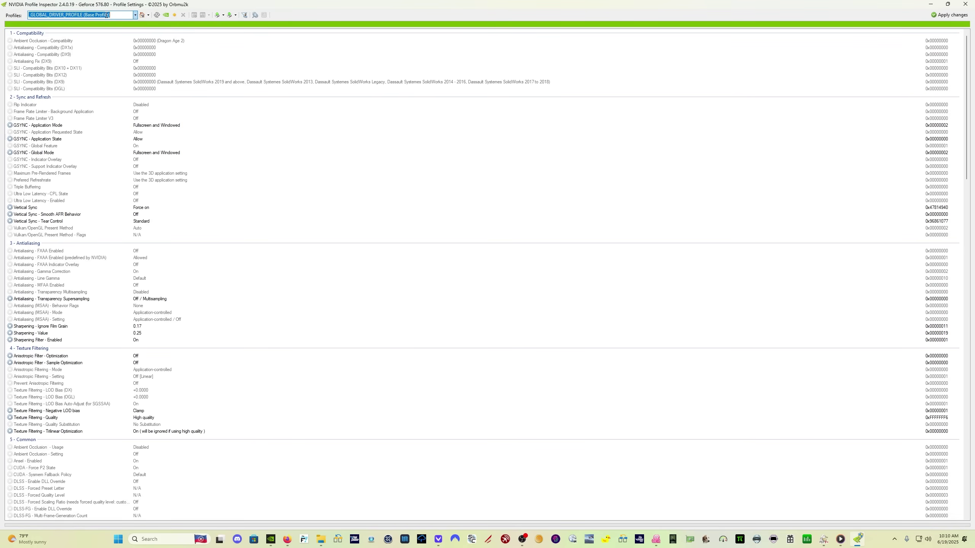
type("microfos")
key("BackSpace")
key("BackSpace")
key("BackSpace")
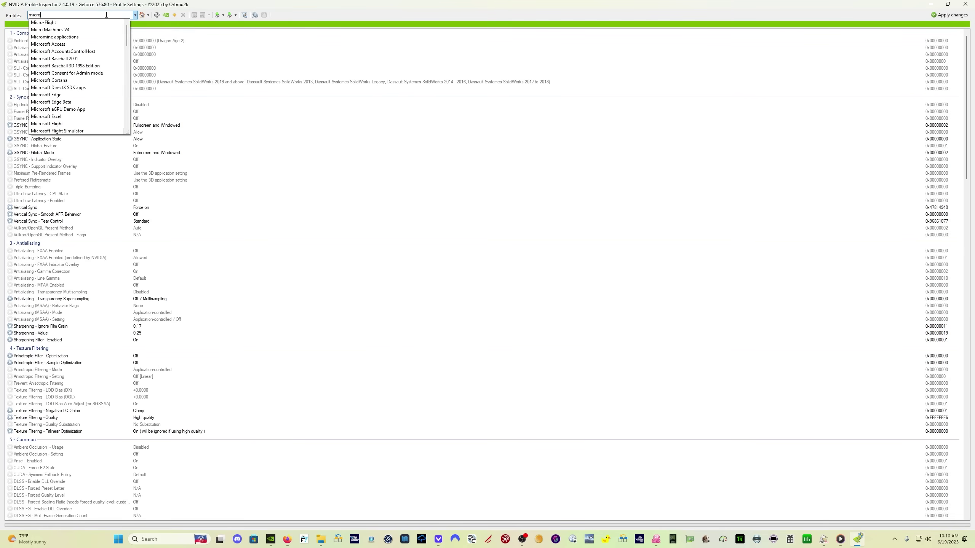
type("soft flight")
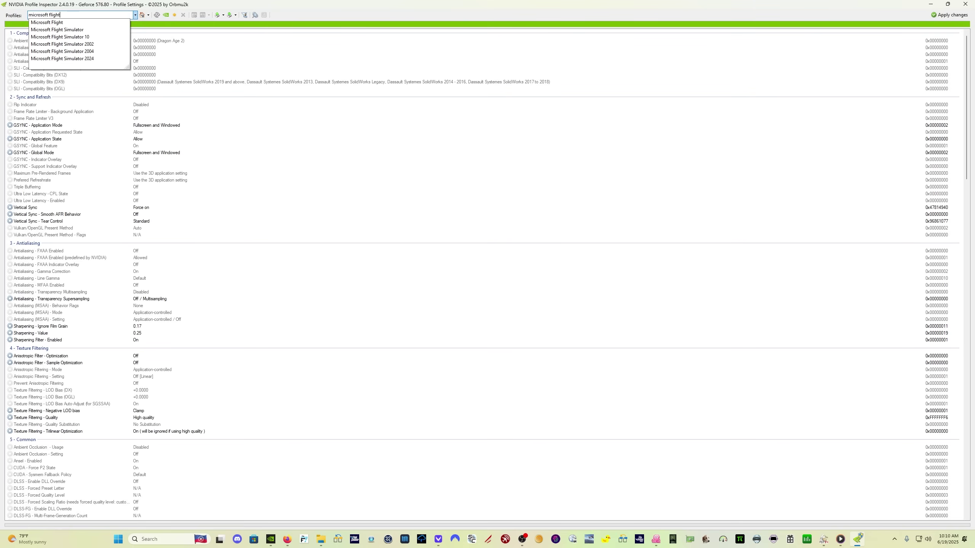
left_click(76, 59)
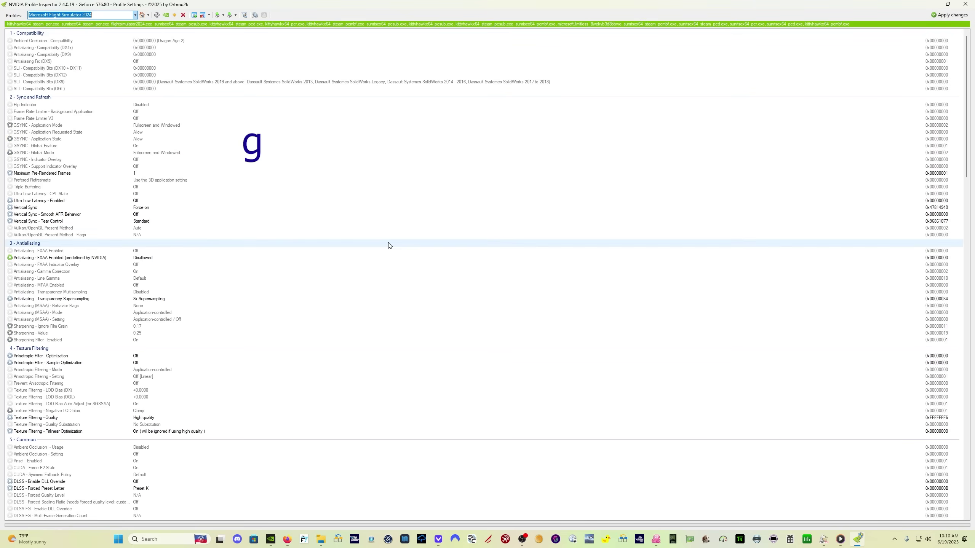
scroll(388, 245, "down", 5)
scroll(388, 245, "down", 2)
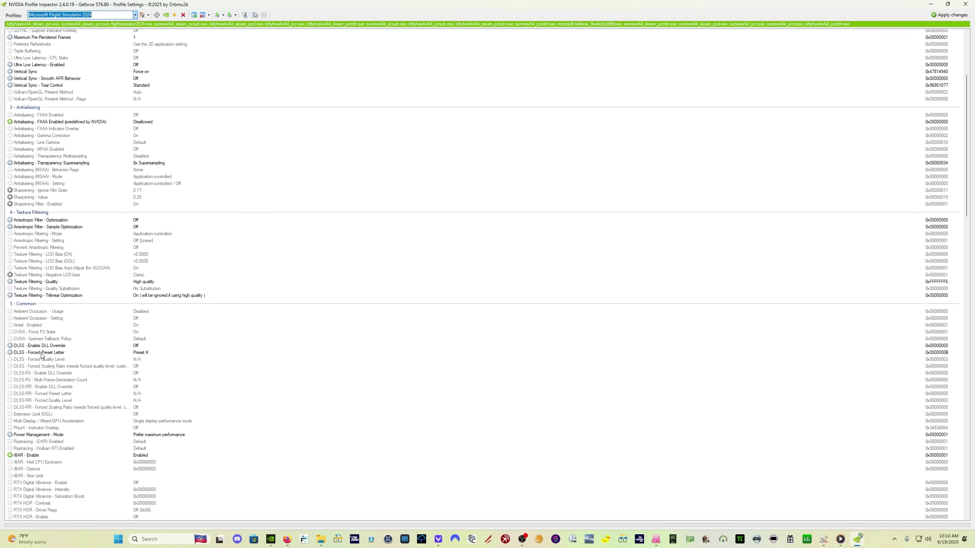
Set DLSS - Forced Preset Letter to Preset K in the Flight Simulator 2024 profile and apply changes.
left_click(155, 352)
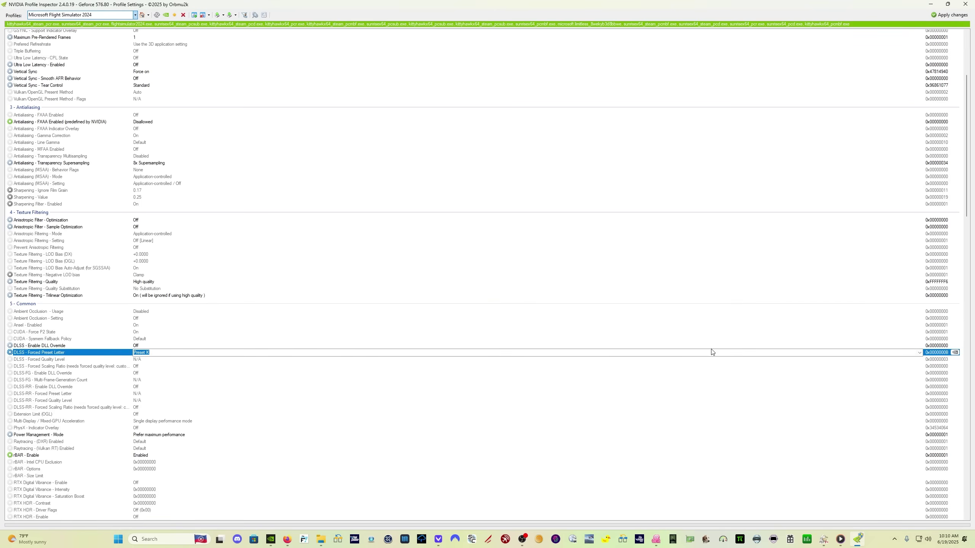
left_click(919, 352)
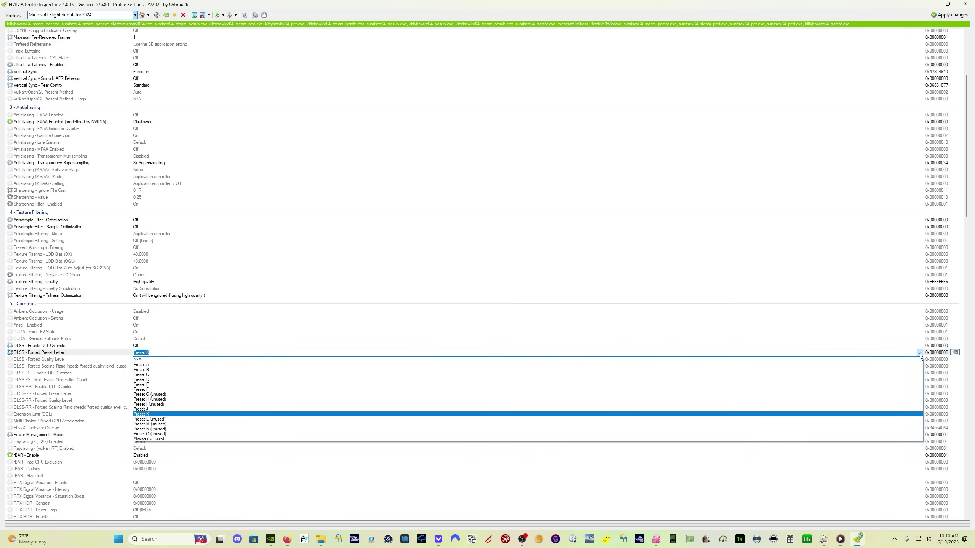
left_click(920, 355)
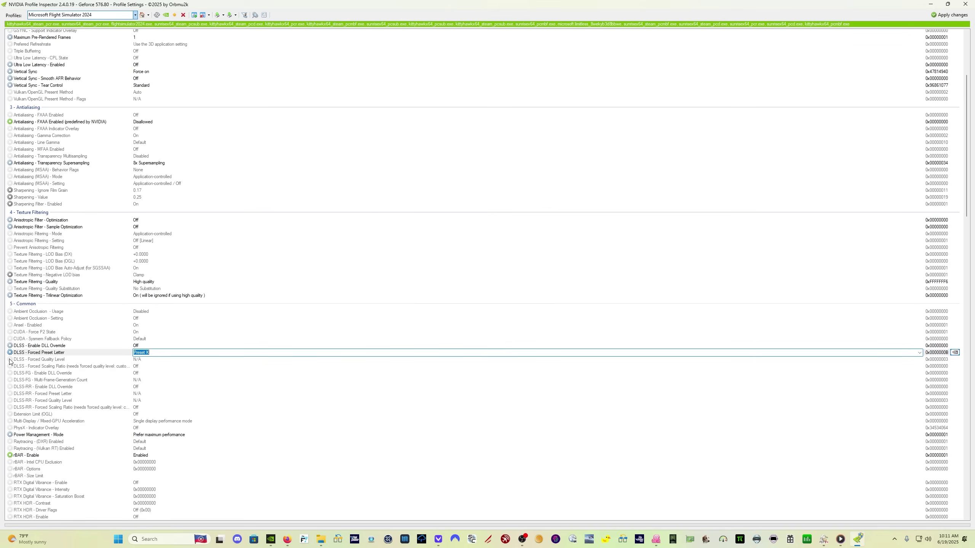
left_click(144, 361)
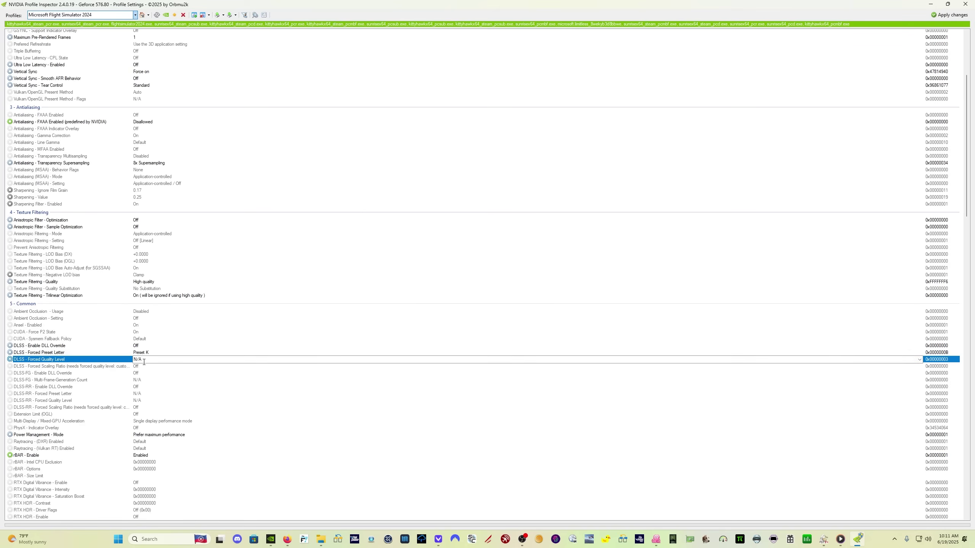
left_click(918, 360)
left_click(919, 360)
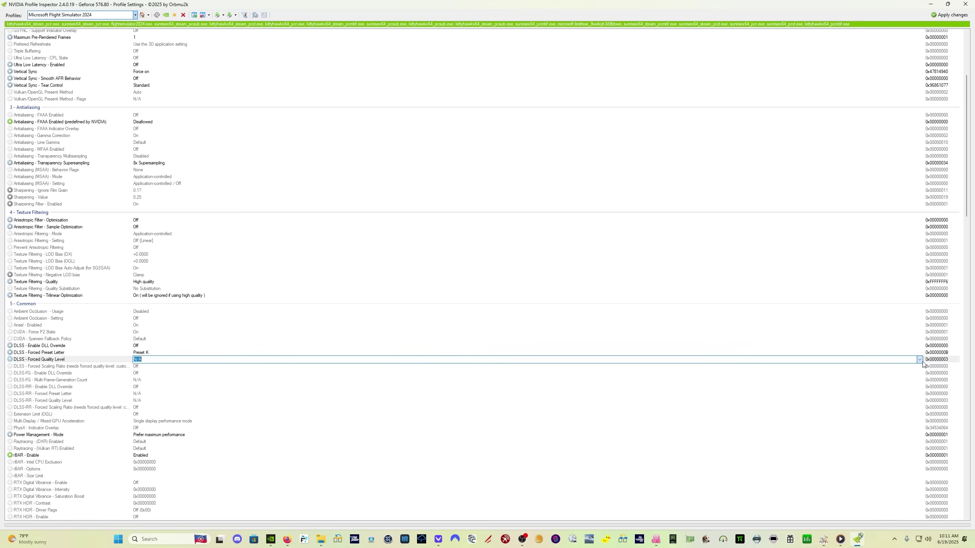
left_click(916, 353)
left_click(919, 352)
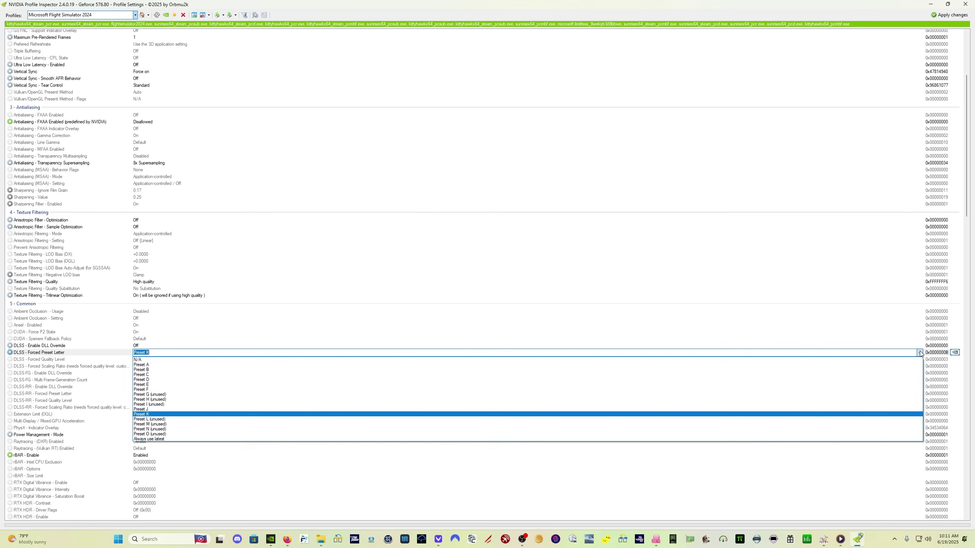
left_click(548, 415)
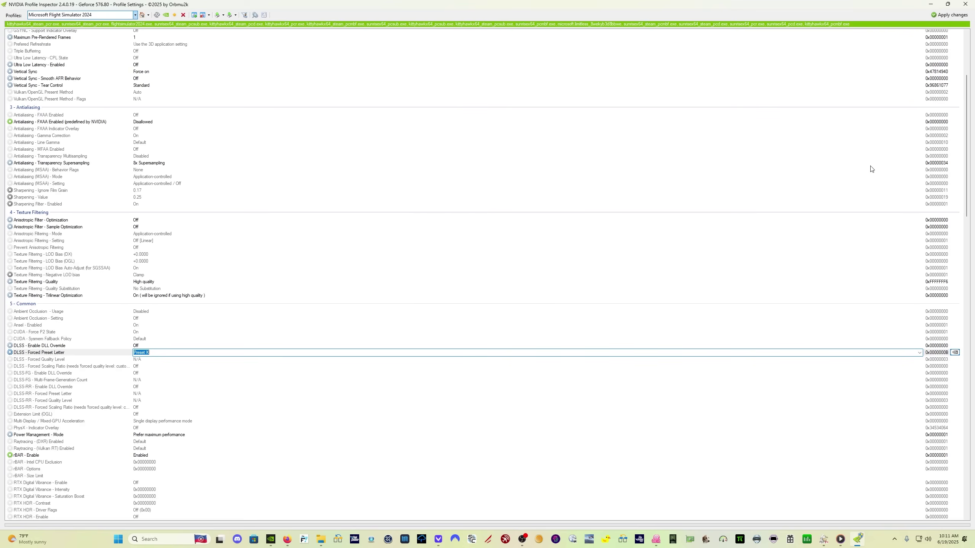
left_click(958, 16)
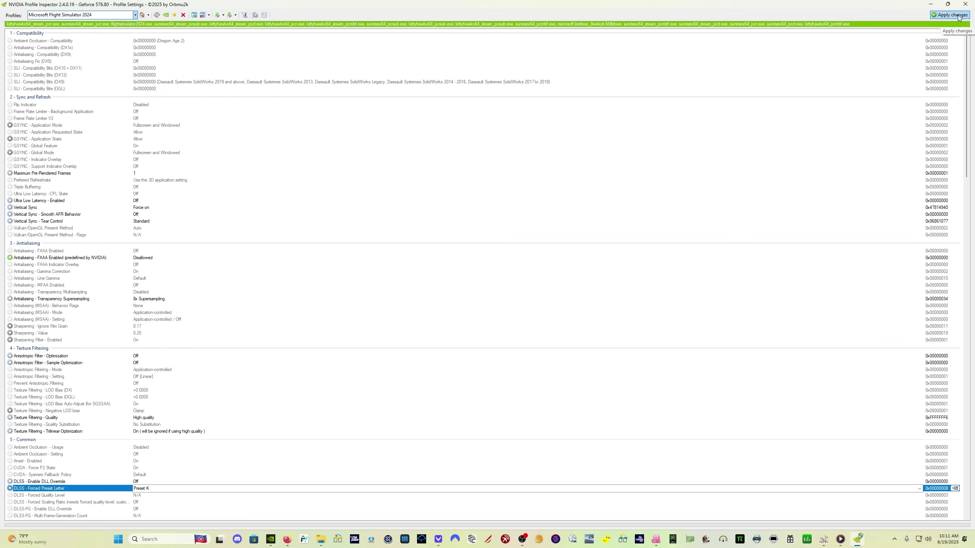
Close NVIDIA Profile Inspector to return to the NVIDIA app's Flight Simulator 2024 settings.
left_click(965, 4)
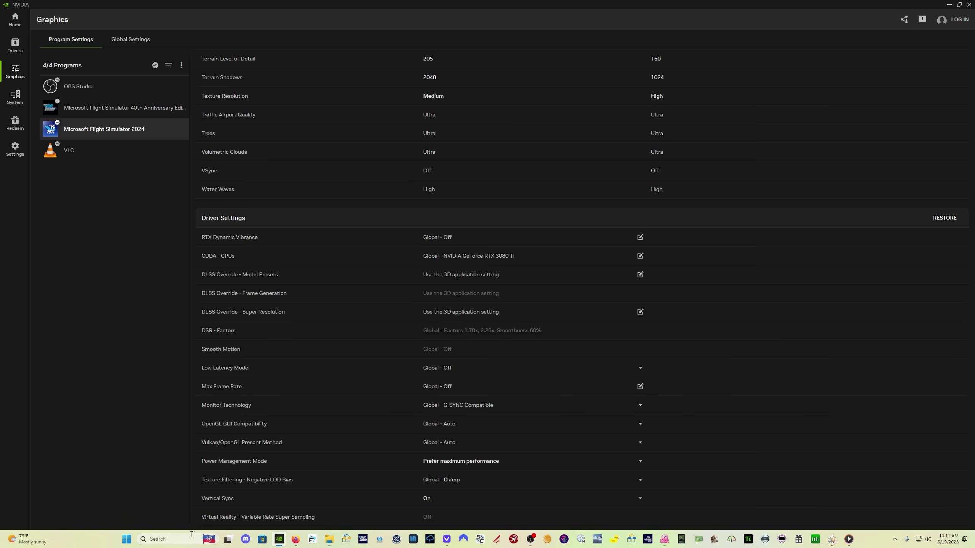
Open Registry Editor at the NGXCore key and inspect the ShowDlssIndicator value without changing it.
left_click(178, 542)
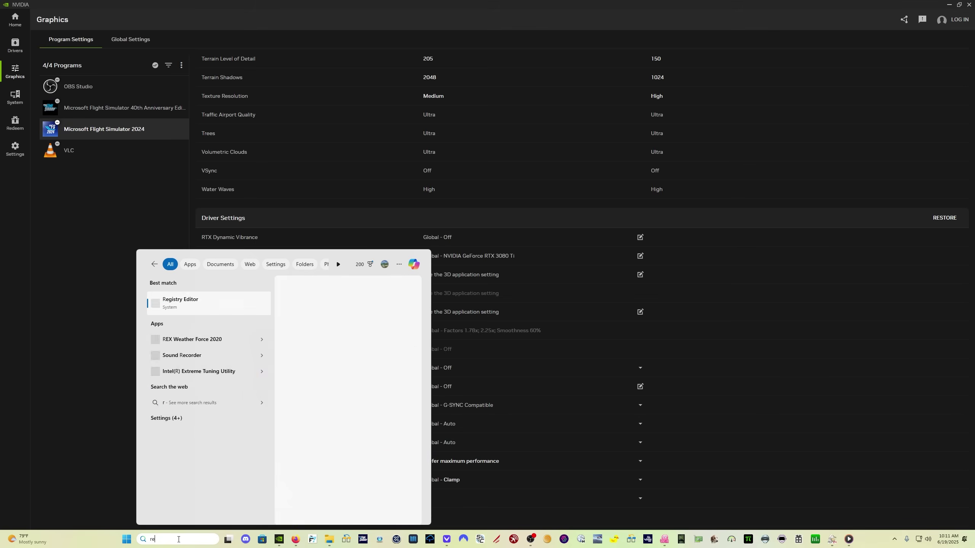
left_click(209, 301)
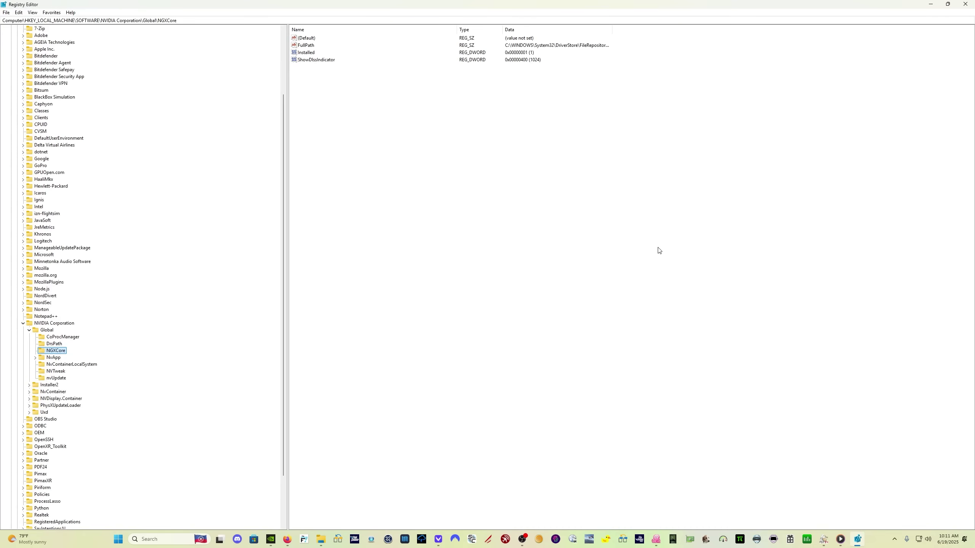
left_click(186, 21)
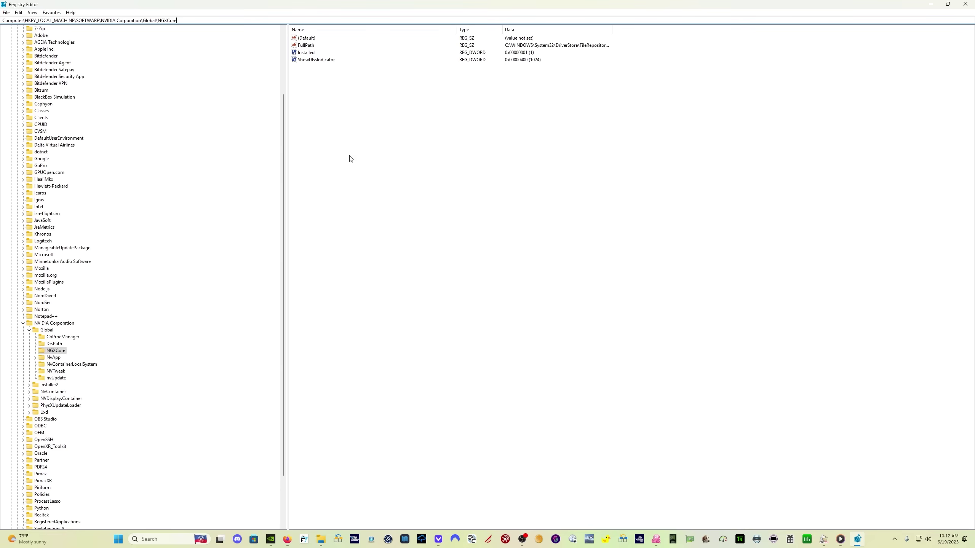
left_click(322, 61)
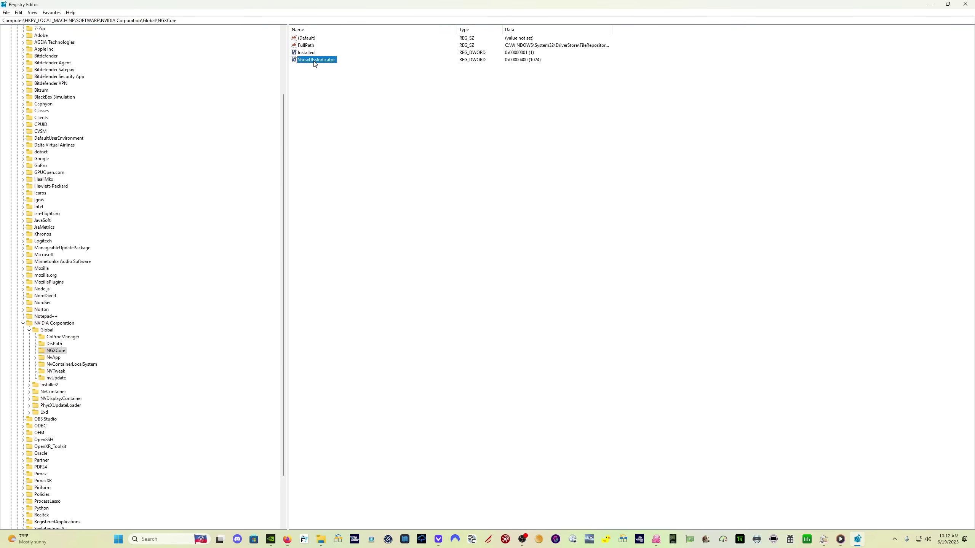
right_click(314, 62)
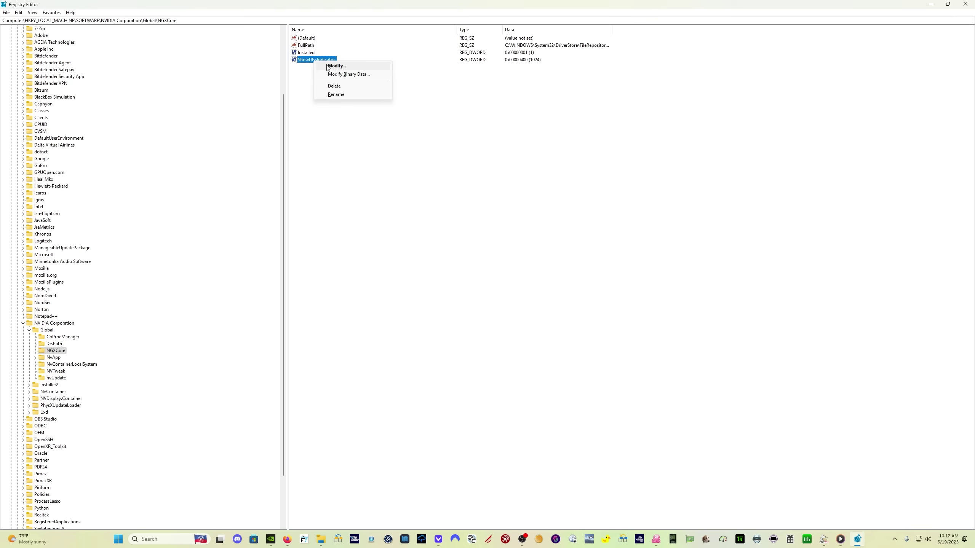
left_click(327, 66)
left_click_drag(60, 36, 613, 238)
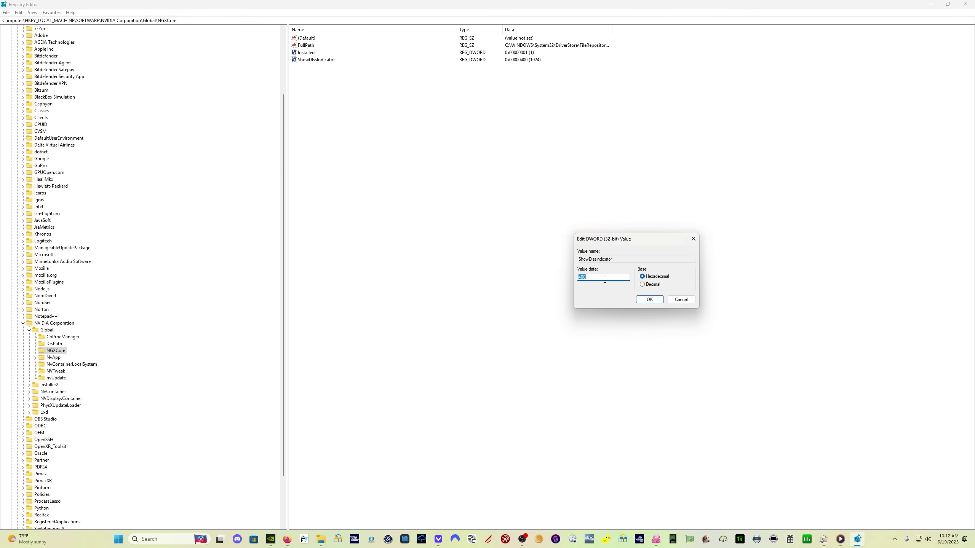
left_click(650, 299)
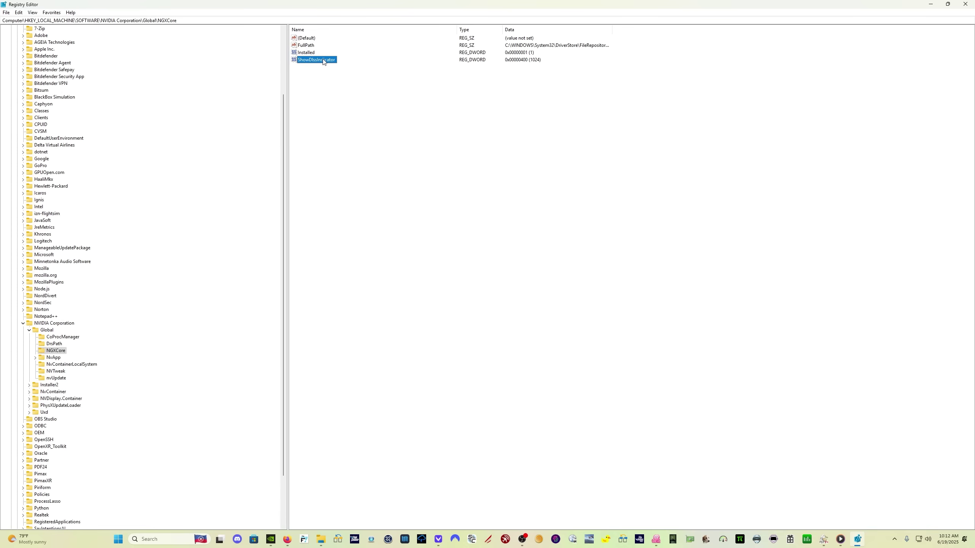
Change the ShowDlssIndicator value data to 0.
right_click(323, 61)
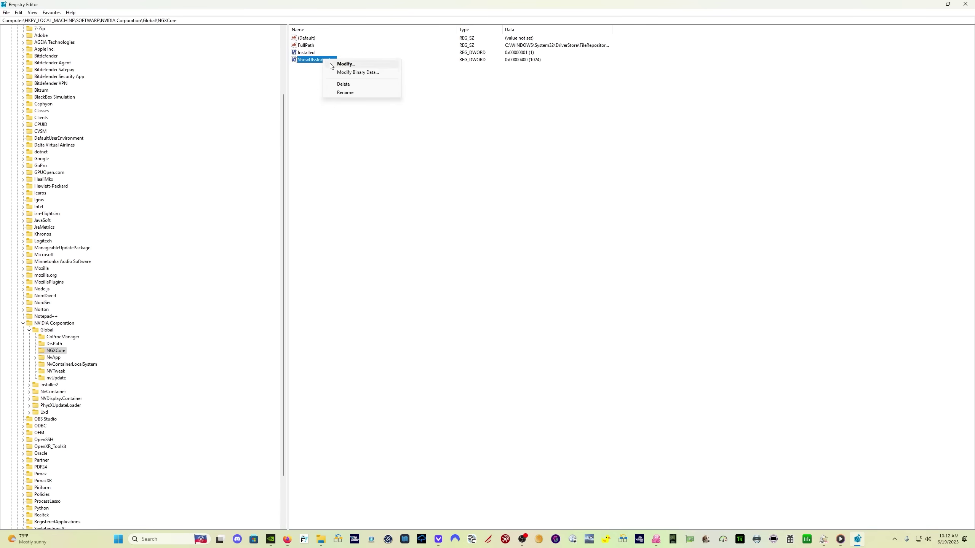
left_click(342, 63)
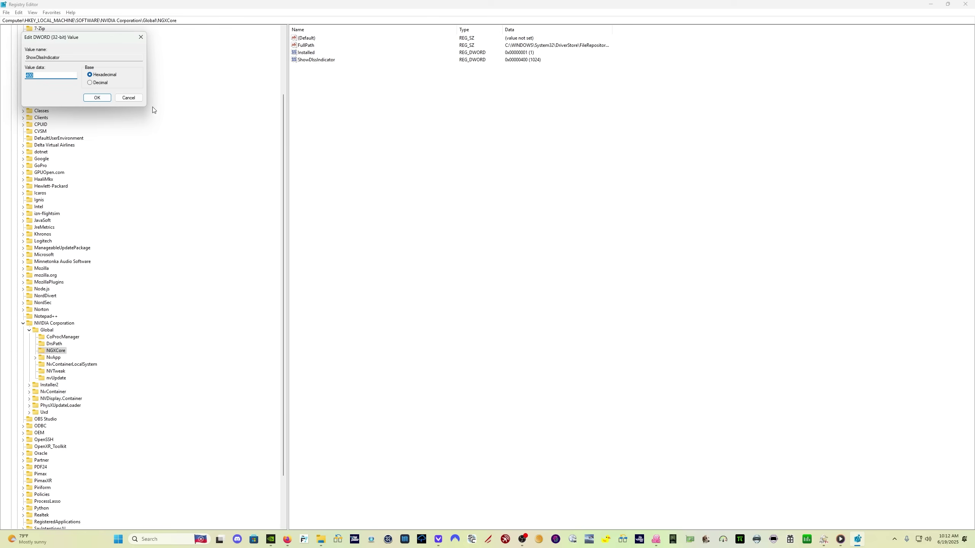
type("0")
left_click(104, 99)
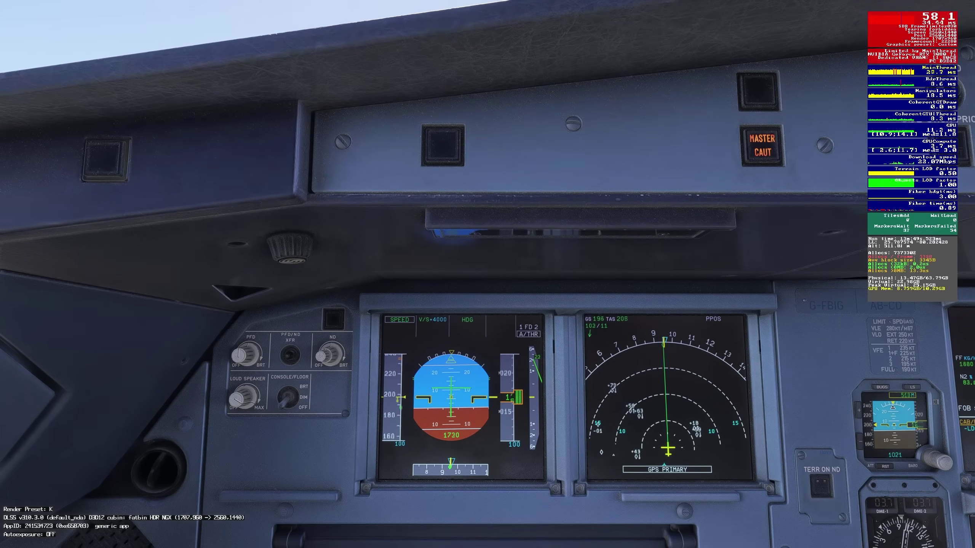
Silence the MASTER CAUT warning and pause the flight with Esc.
left_click(767, 153)
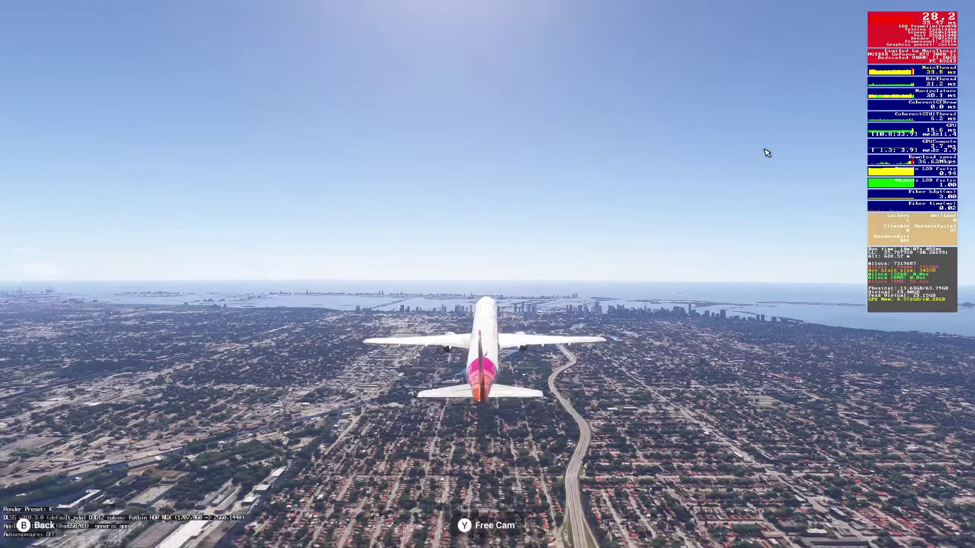
key("Escape")
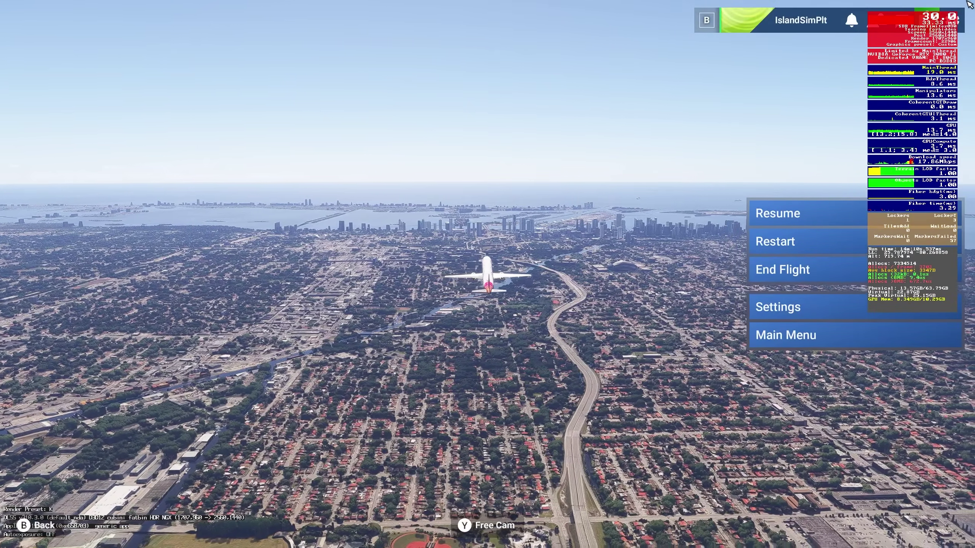
Check the graphics settings showing DLAA and DLSS frame generation, then resume the flight.
left_click(778, 307)
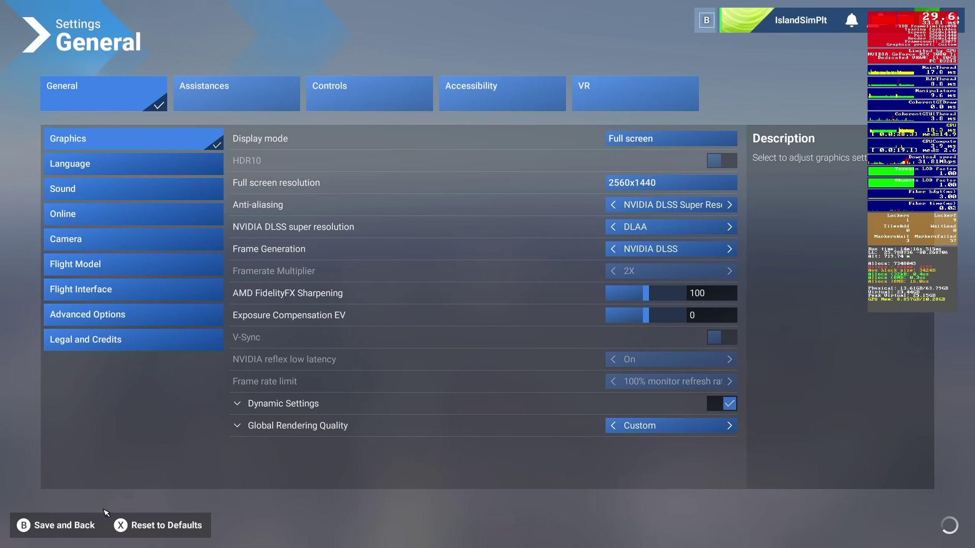
left_click(52, 523)
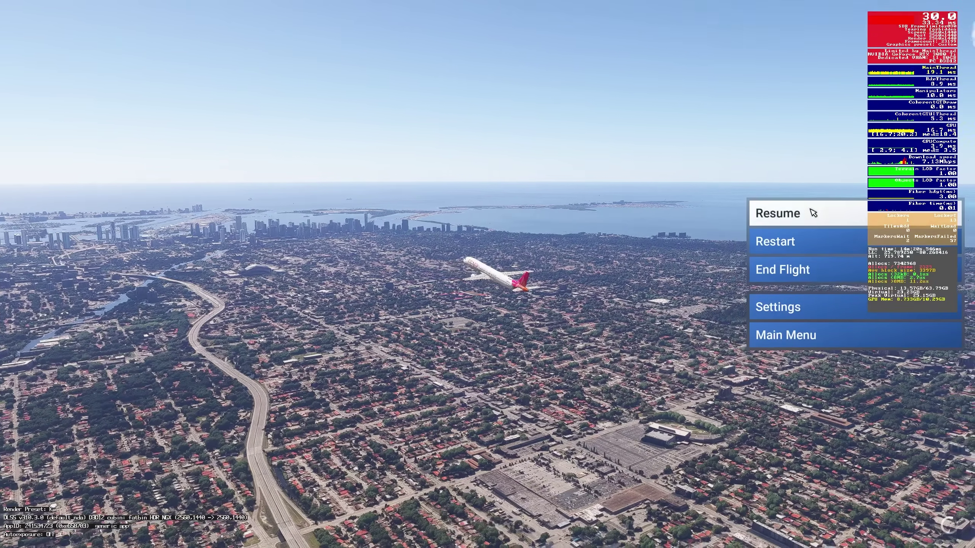
left_click(813, 214)
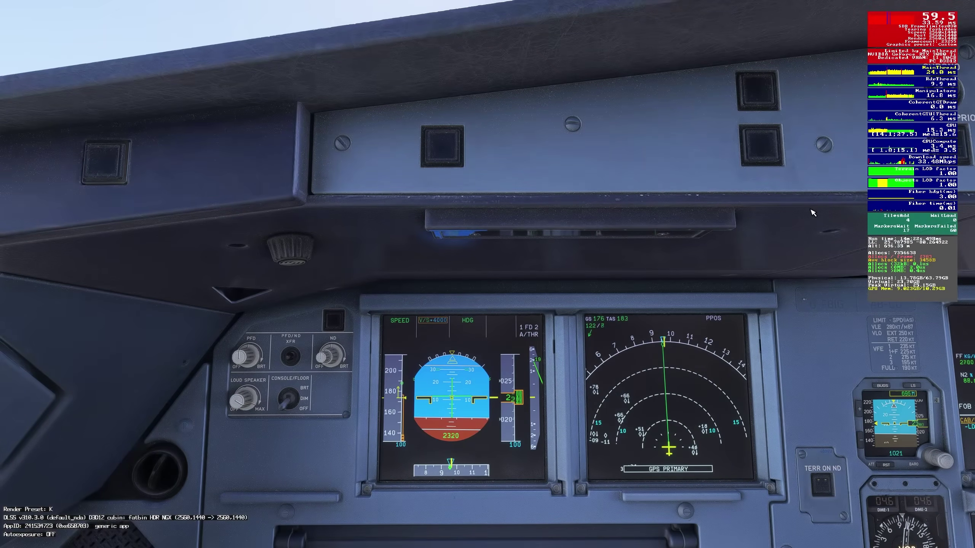